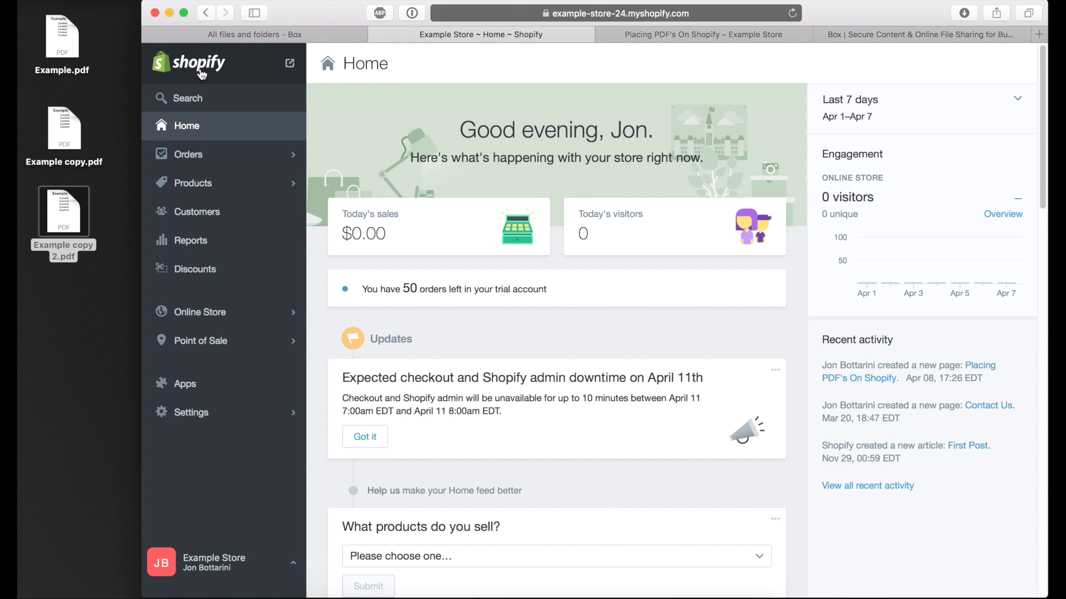
Open Settings > Files, browse the store's uploaded files, and start a new file upload
{"action": "left_click", "coordinate": [203, 415]}
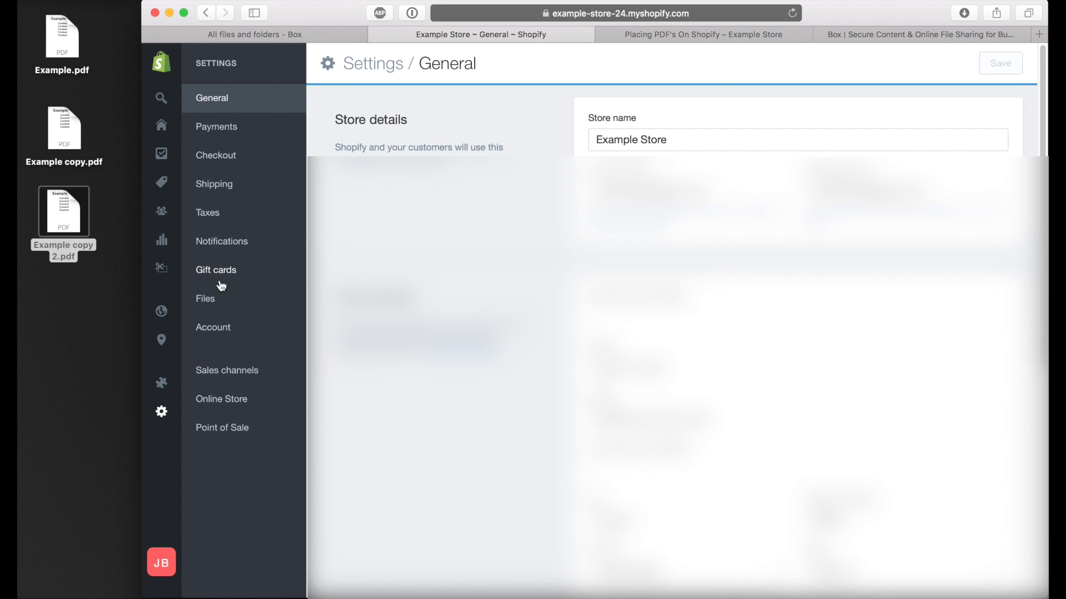
{"action": "left_click", "coordinate": [207, 302]}
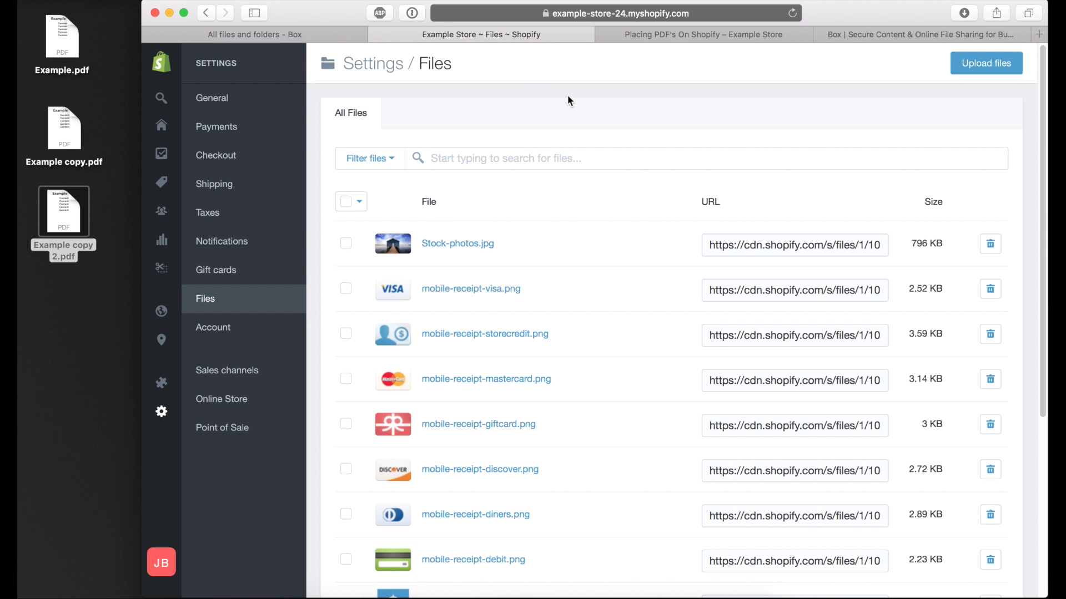
{"action": "scroll", "coordinate": [561, 248], "scroll_direction": "down", "scroll_amount": 5}
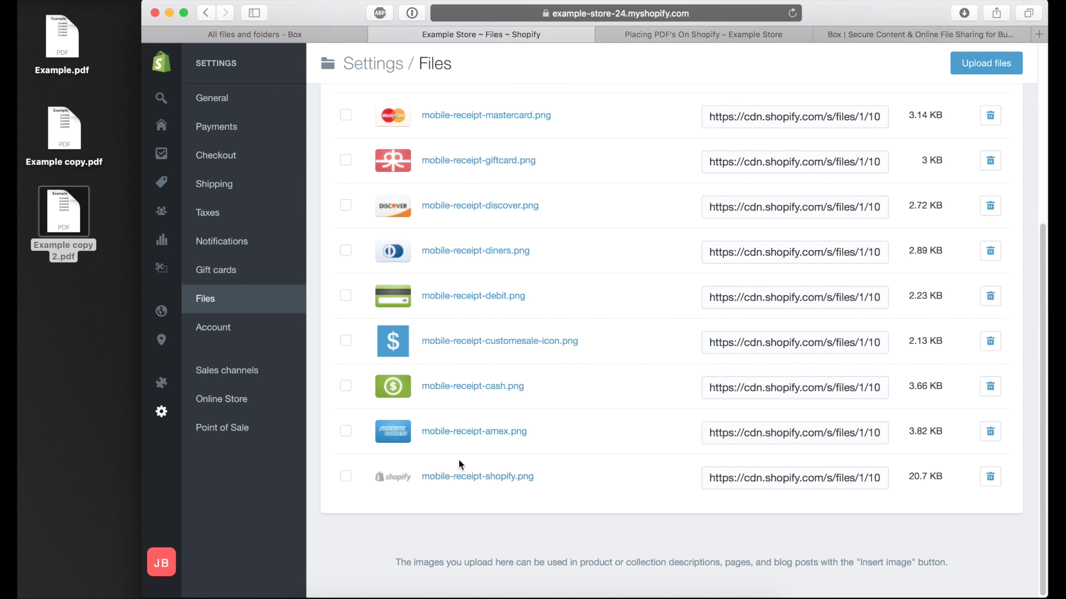
{"action": "scroll", "coordinate": [459, 460], "scroll_direction": "up", "scroll_amount": 5}
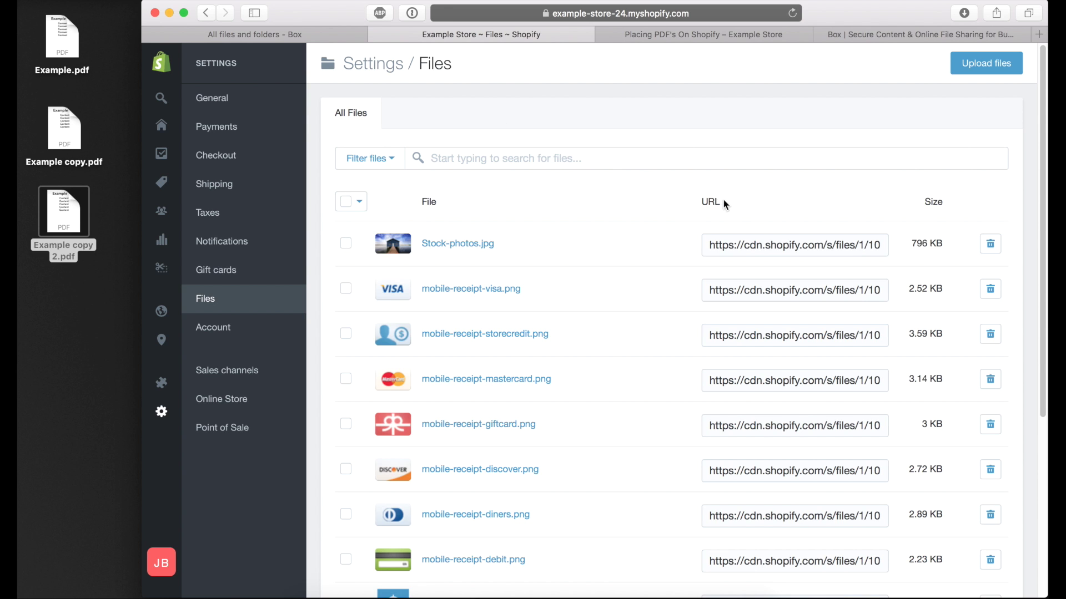
{"action": "left_click", "coordinate": [972, 66]}
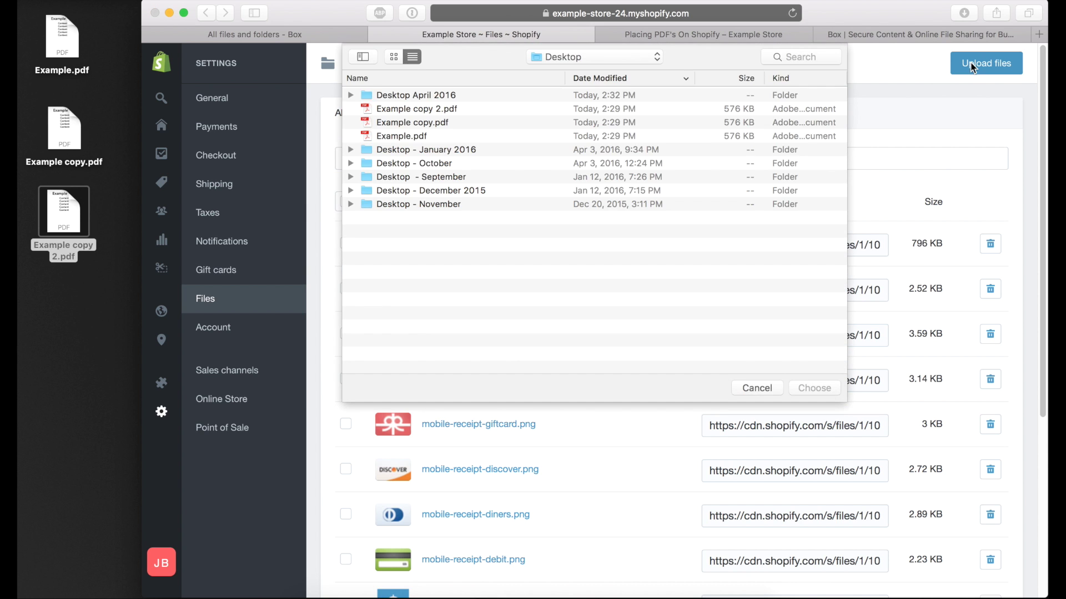
Select Example.pdf, Example copy.pdf and Example copy 2.pdf together and upload them
{"action": "left_click", "coordinate": [394, 137]}
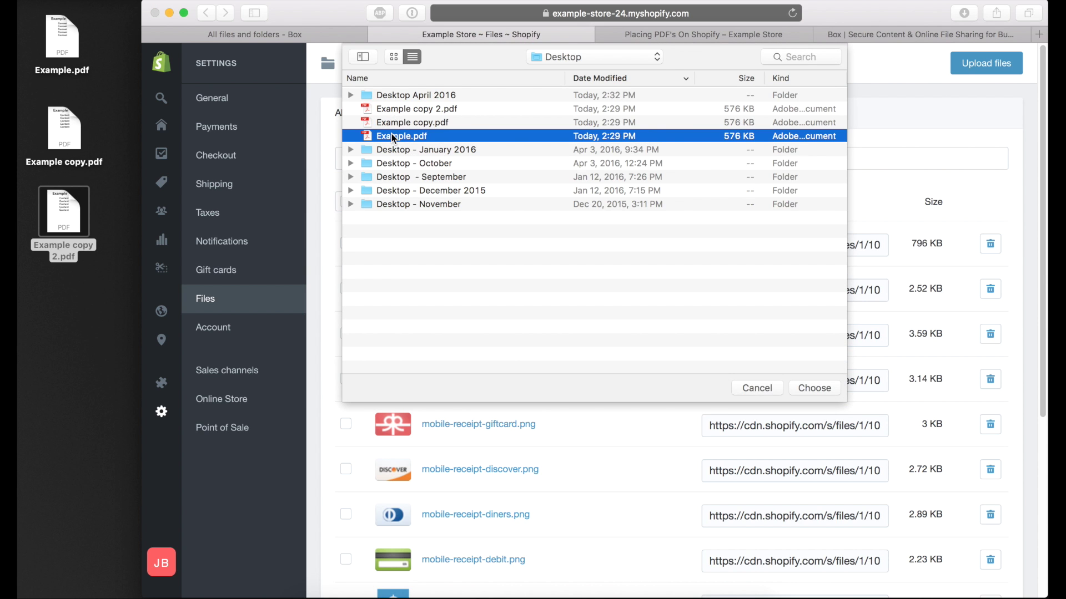
{"action": "left_click", "coordinate": [400, 109], "text": "shift"}
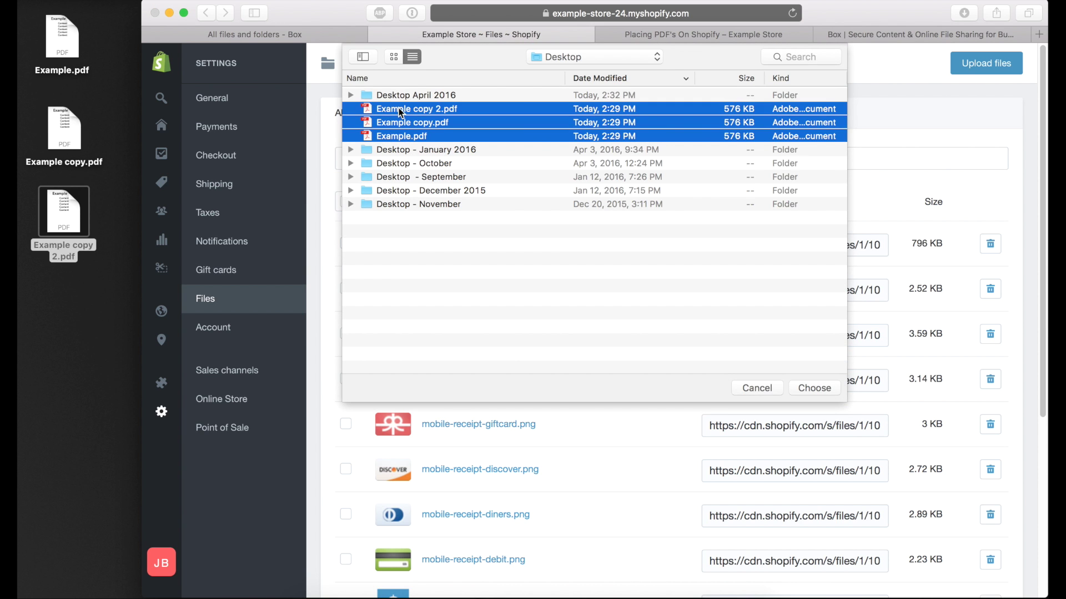
{"action": "left_click", "coordinate": [397, 135]}
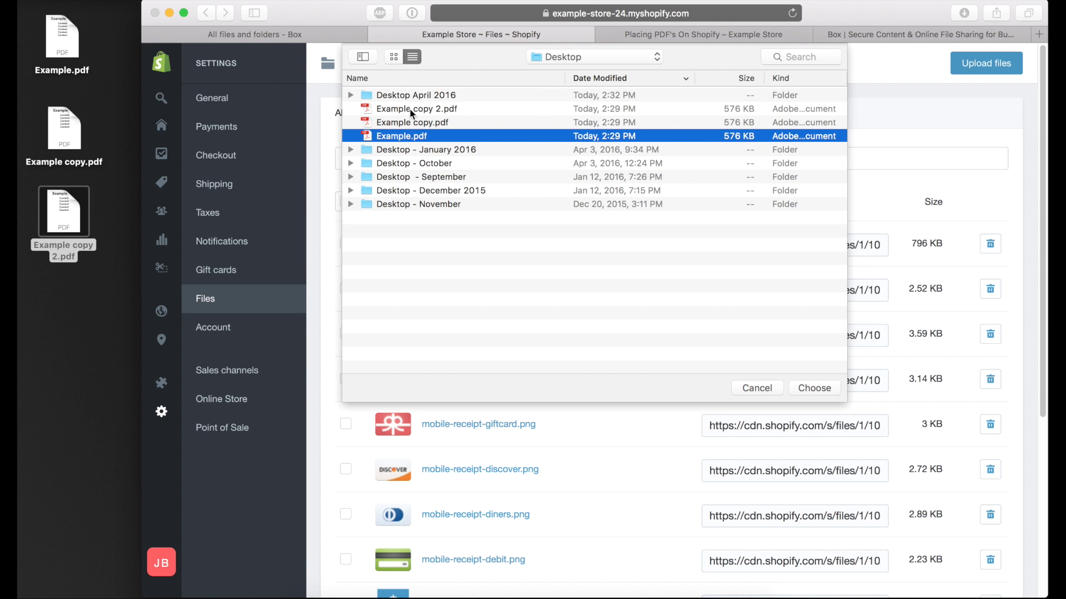
{"action": "left_click", "coordinate": [391, 109], "text": "shift"}
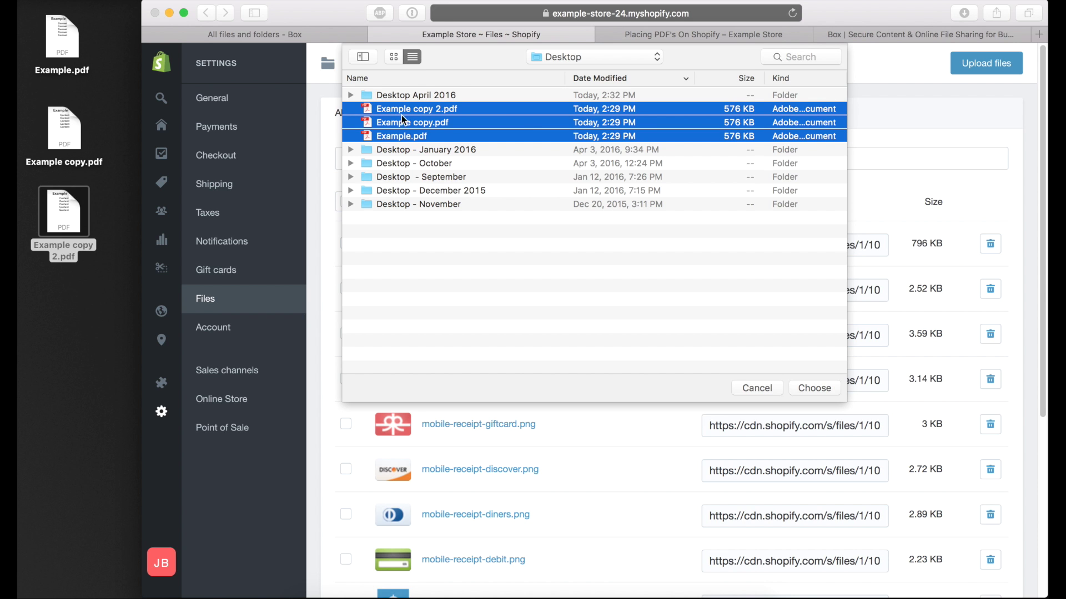
{"action": "left_click", "coordinate": [808, 388]}
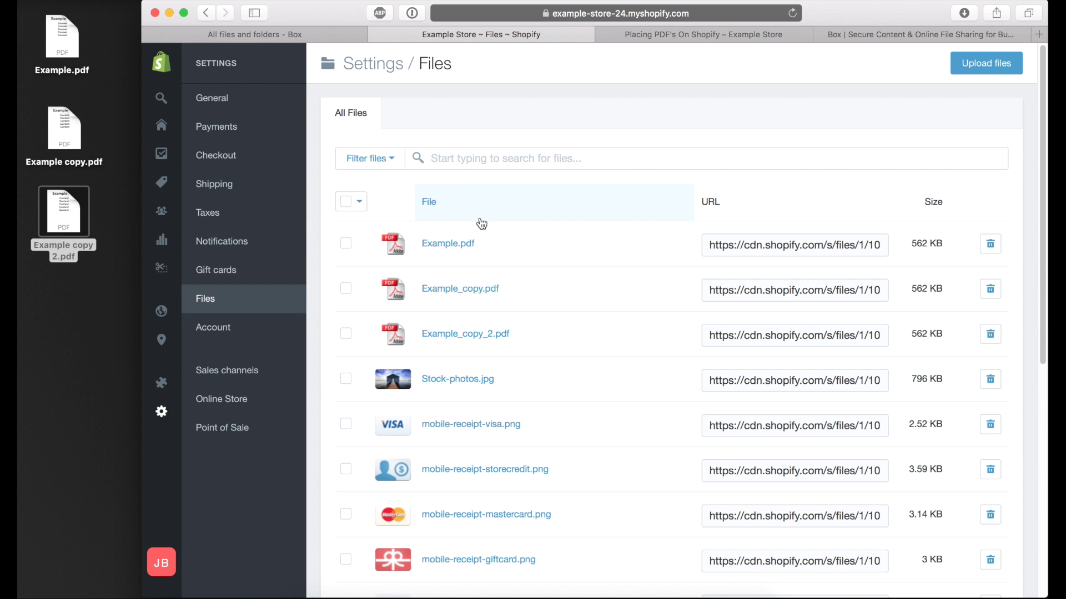
Copy the Example.pdf file URL to the clipboard
{"action": "left_click", "coordinate": [761, 246]}
{"action": "left_click", "coordinate": [739, 245]}
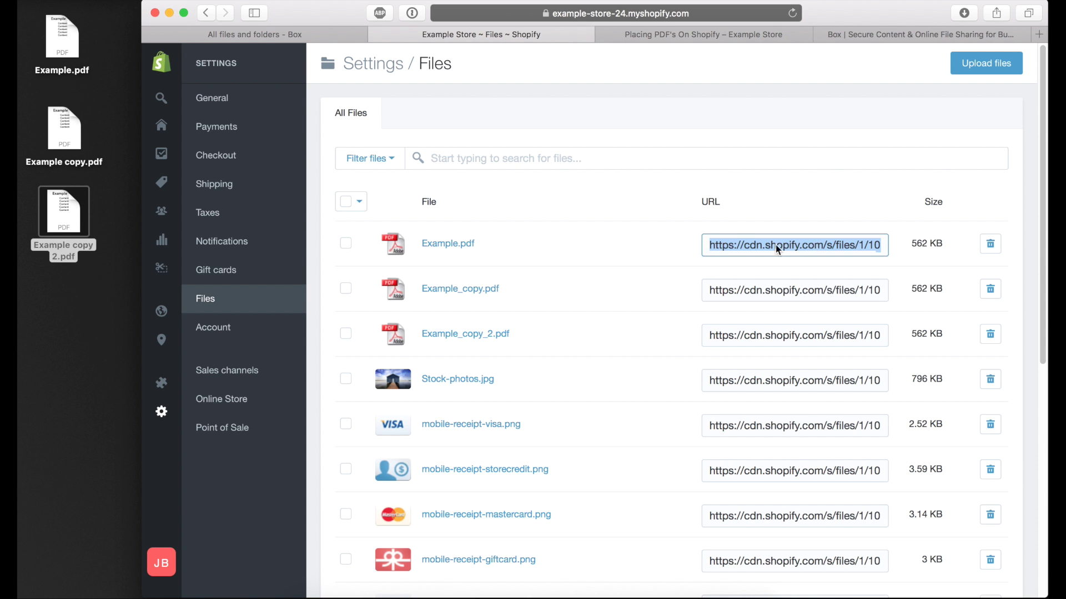
{"action": "right_click", "coordinate": [724, 246]}
{"action": "left_click", "coordinate": [741, 302]}
Go to the Online Store's Pages list
{"action": "mouse_move", "coordinate": [162, 315]}
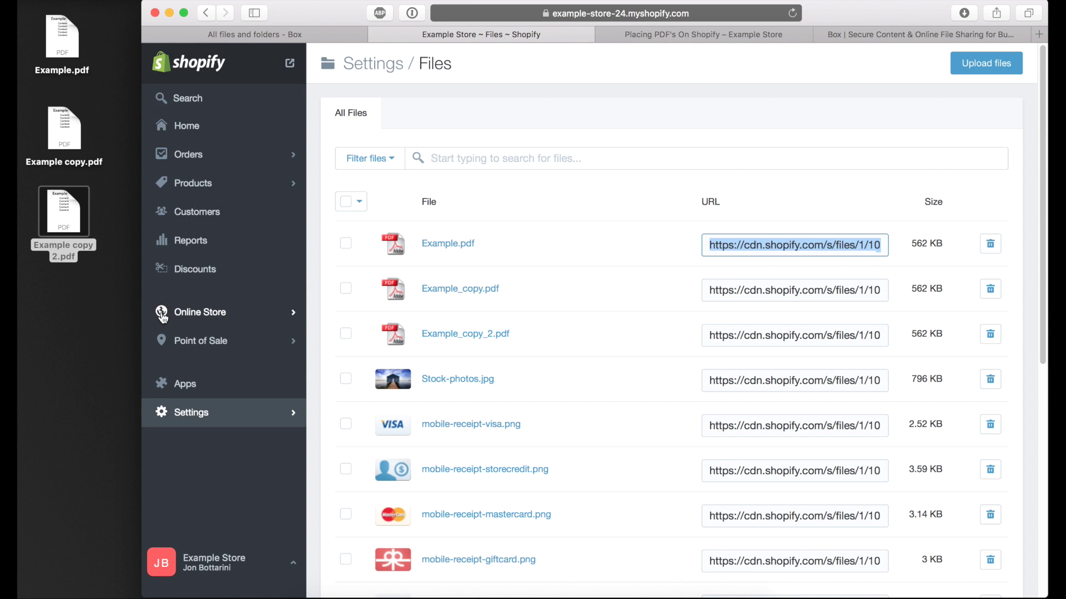
{"action": "left_click", "coordinate": [240, 312]}
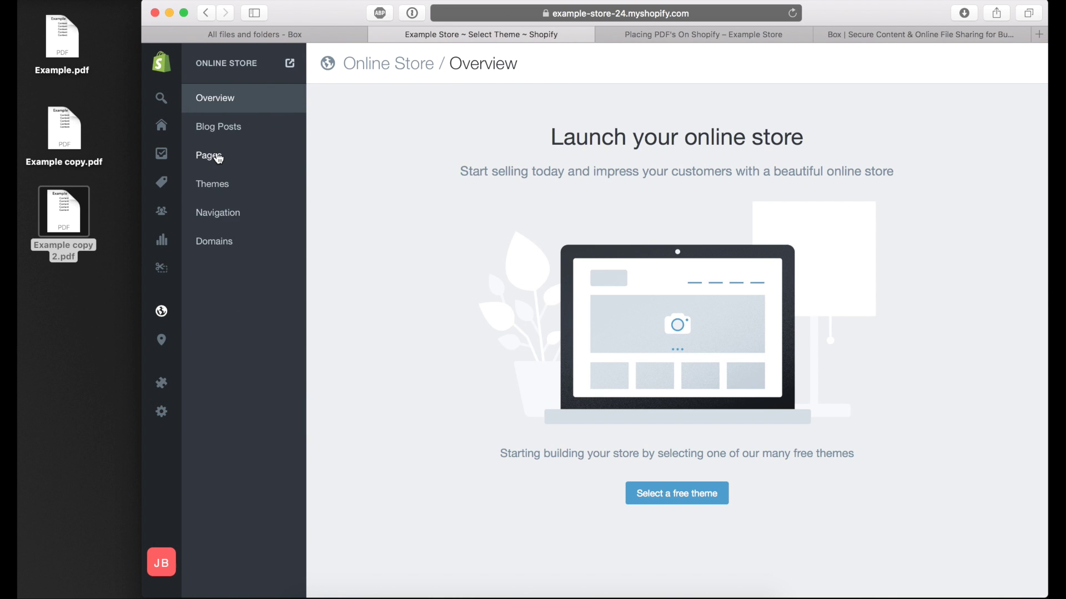
{"action": "left_click", "coordinate": [218, 157]}
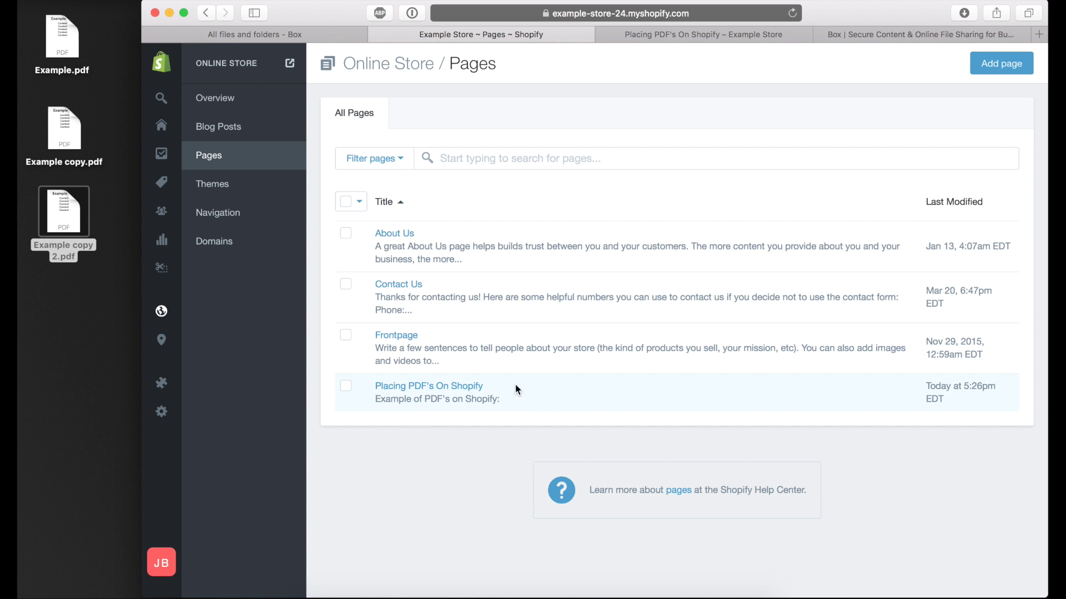
In the Placing PDF's On Shopify page, type 'Click here for PDF' below the intro line
{"action": "left_click", "coordinate": [419, 388]}
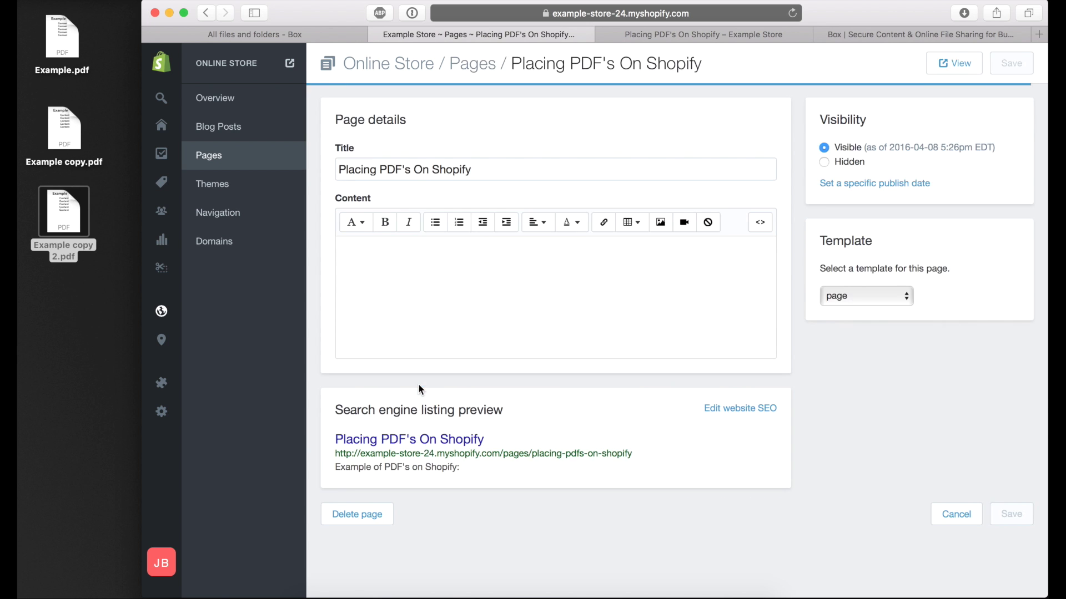
{"action": "left_click", "coordinate": [548, 245]}
{"action": "key", "text": "Return"}
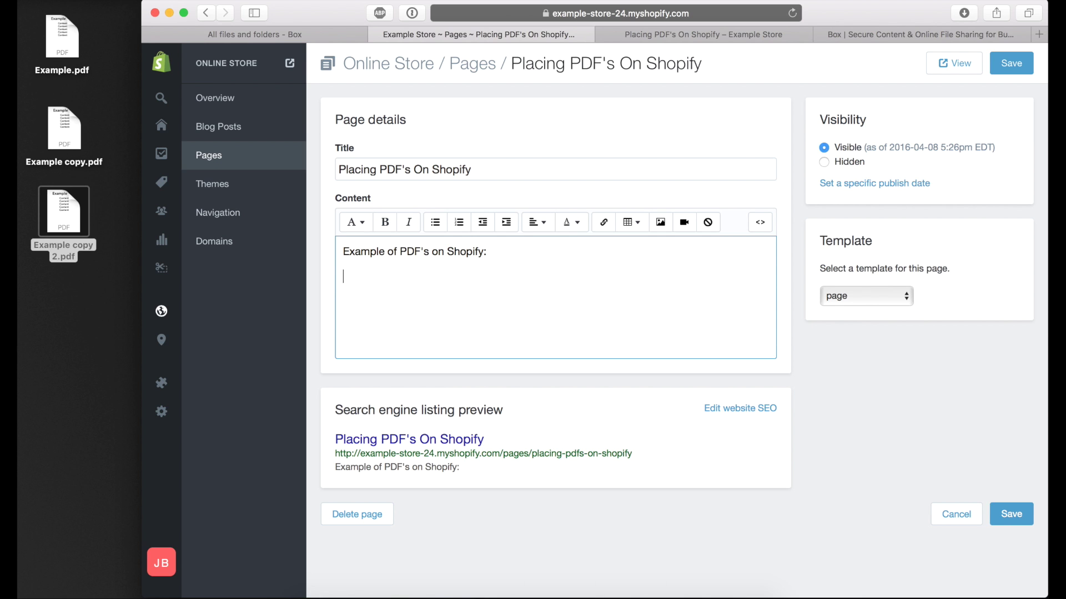
{"action": "key", "text": "Return"}
{"action": "type", "text": "Click here "}
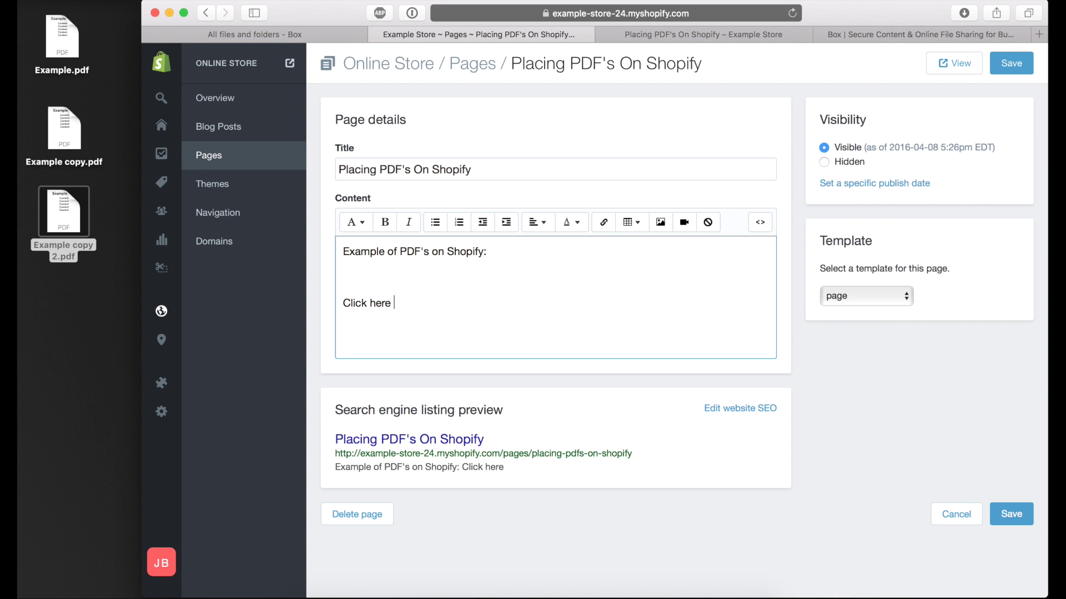
{"action": "type", "text": "for PDF"}
Link 'Click here for PDF' to the pasted Example.pdf URL, opening in the same window
{"action": "left_click_drag", "start_coordinate": [441, 302], "coordinate": [342, 304]}
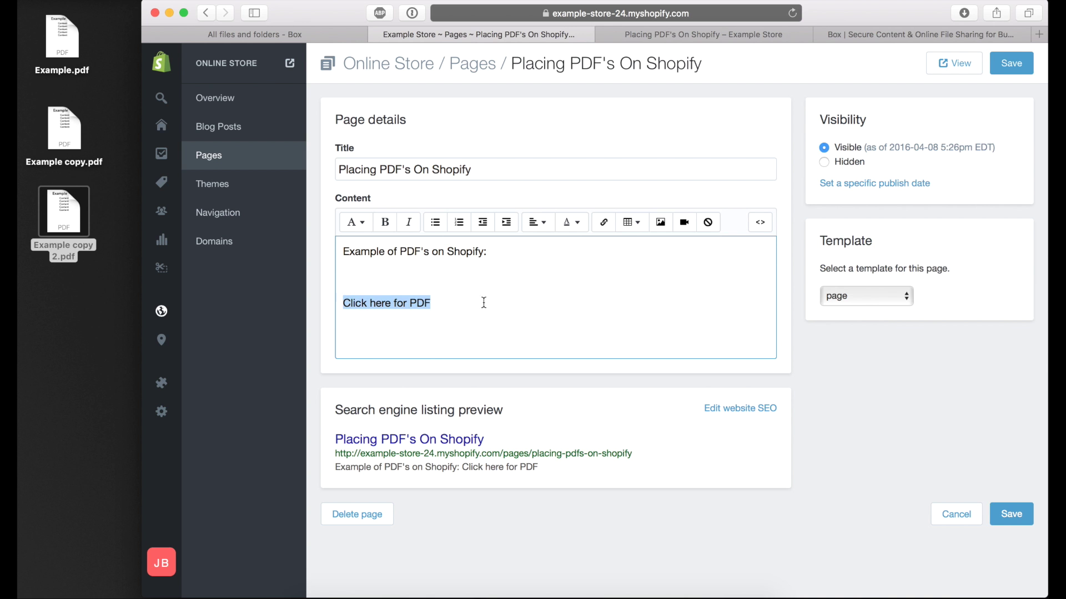
{"action": "left_click", "coordinate": [606, 223]}
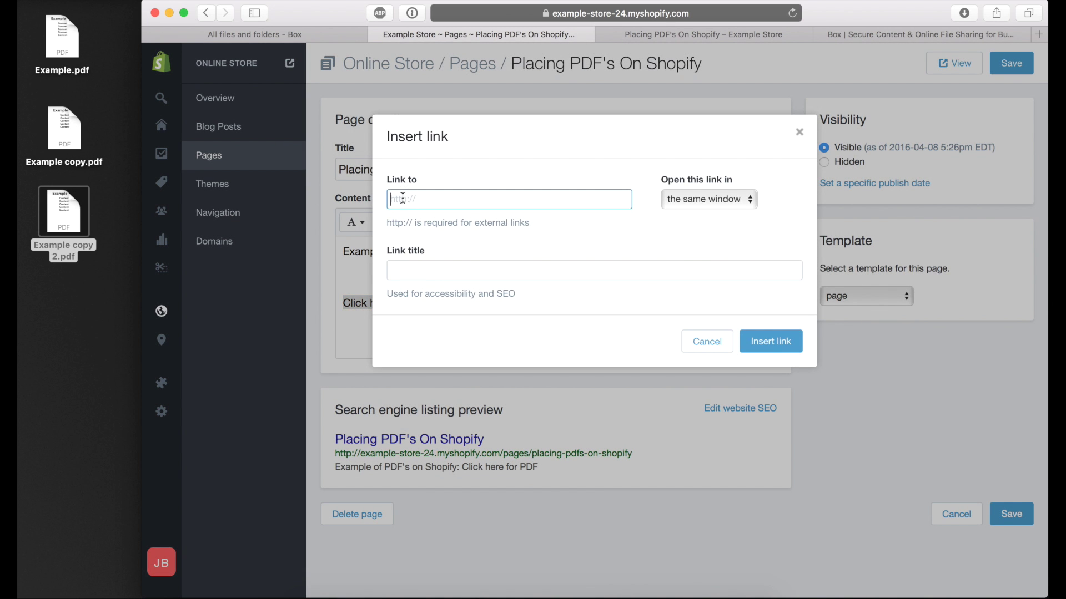
{"action": "key", "text": "super+v"}
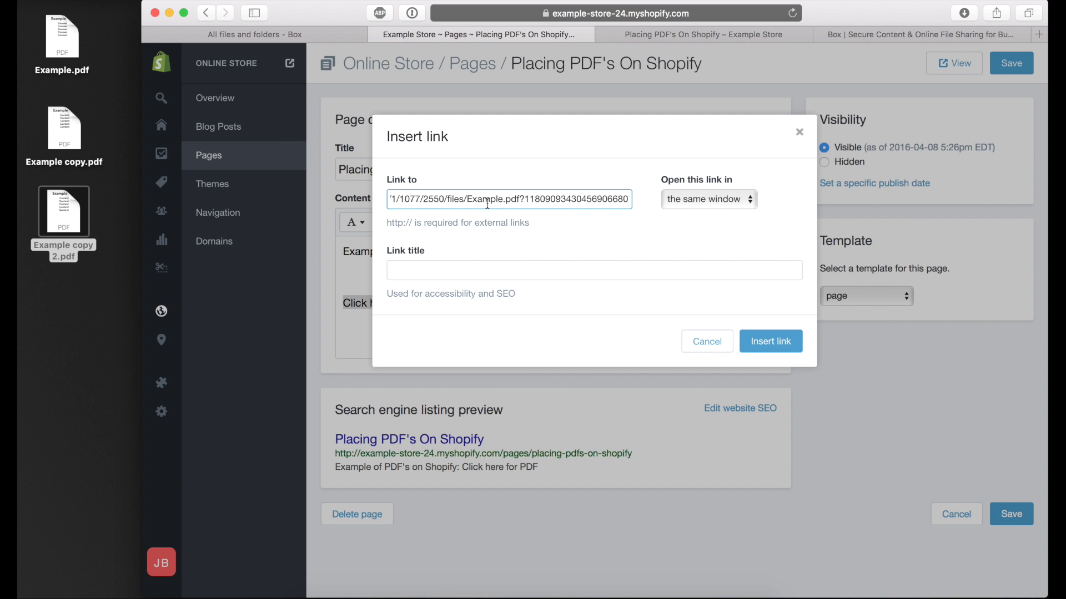
{"action": "left_click_drag", "start_coordinate": [576, 199], "coordinate": [336, 197]}
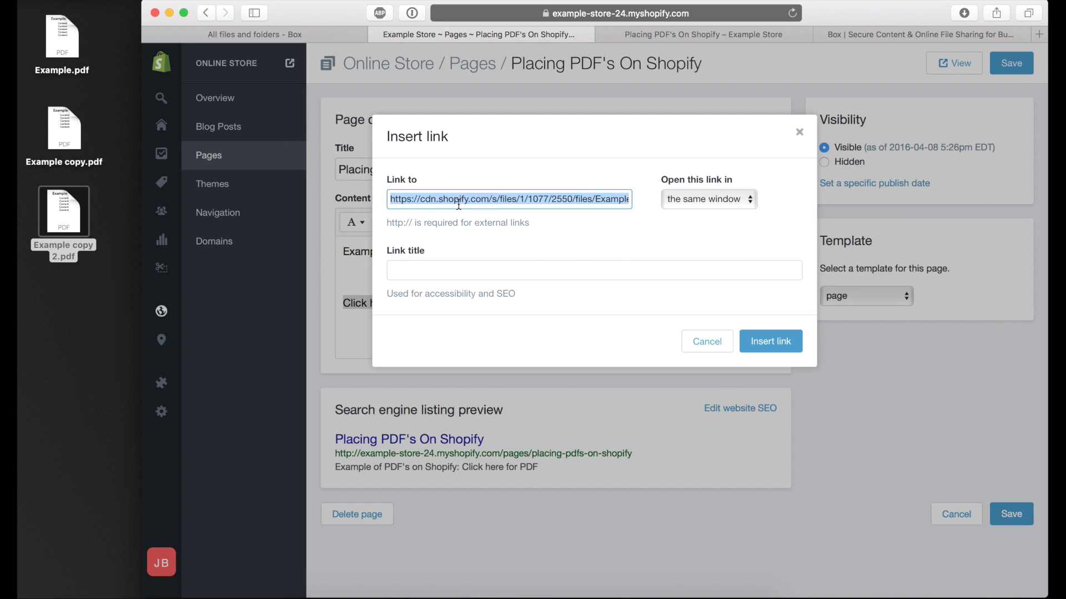
{"action": "left_click", "coordinate": [499, 231]}
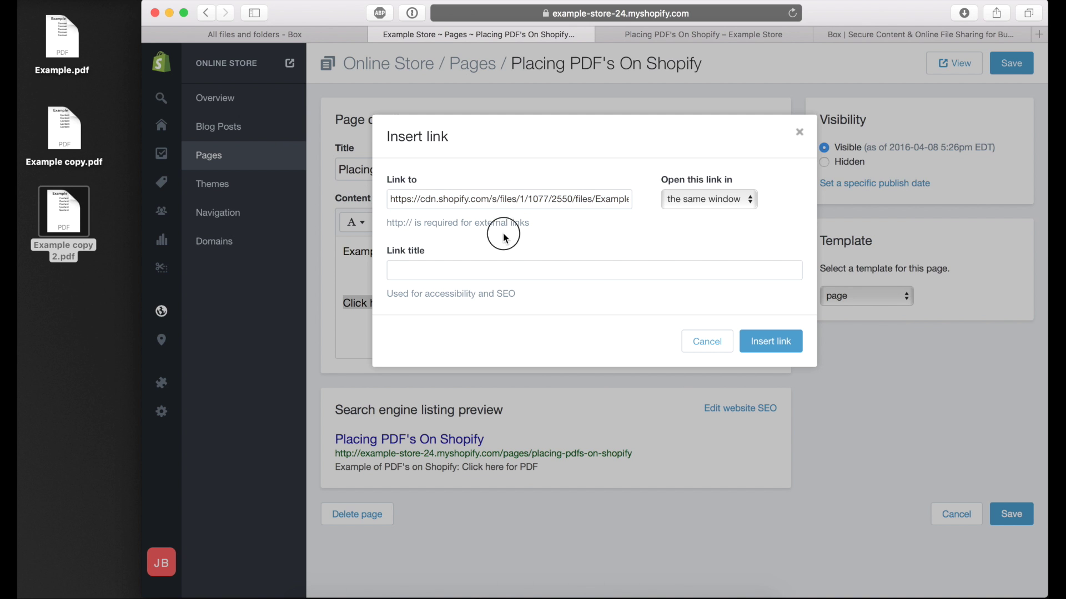
{"action": "left_click", "coordinate": [728, 198]}
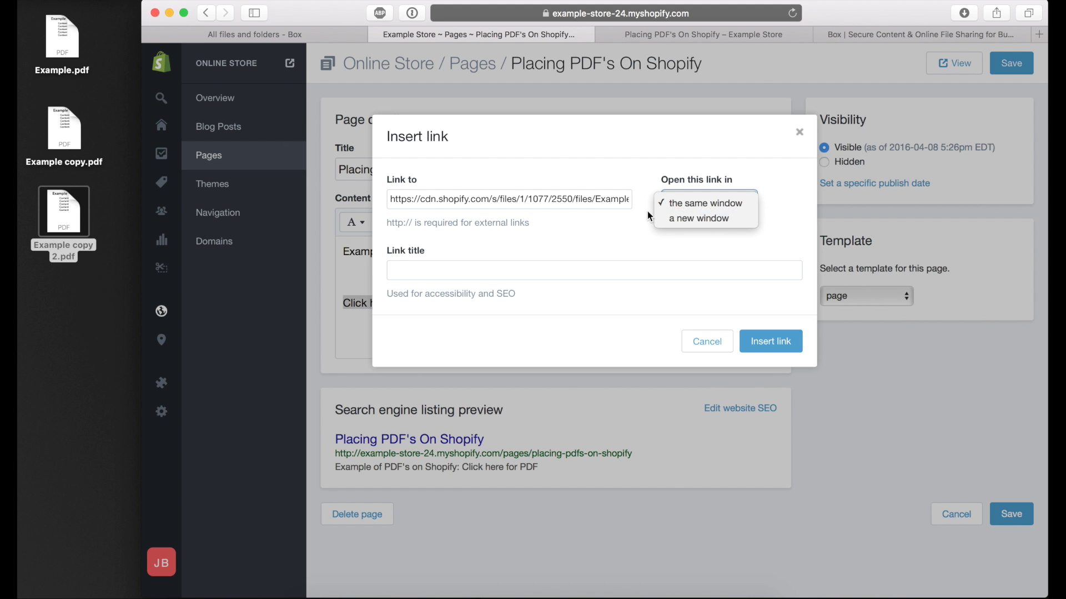
{"action": "left_click", "coordinate": [643, 190]}
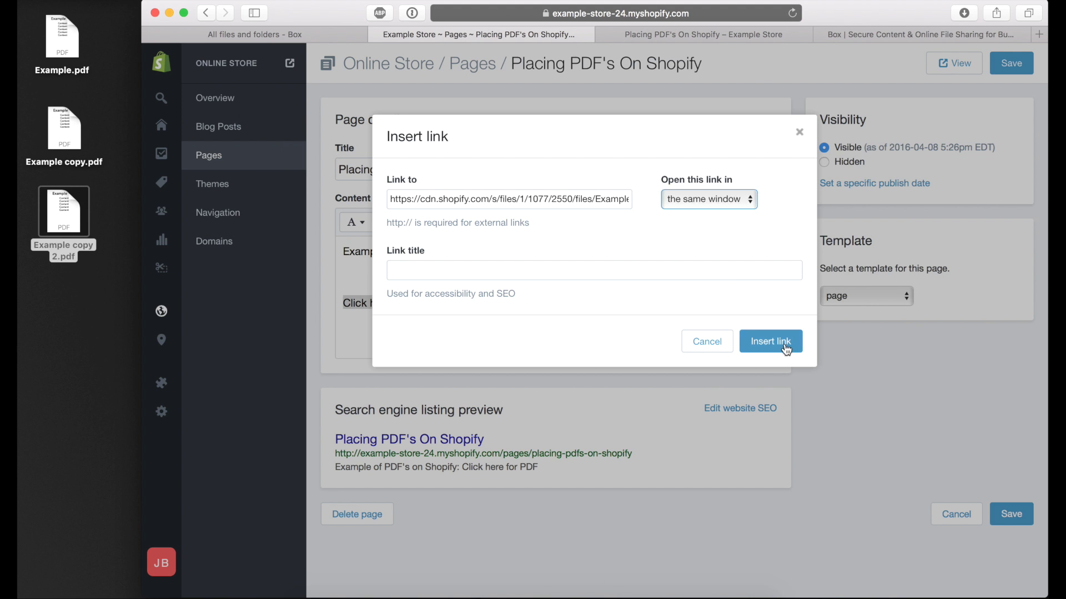
{"action": "left_click", "coordinate": [780, 347]}
{"action": "left_click", "coordinate": [560, 328]}
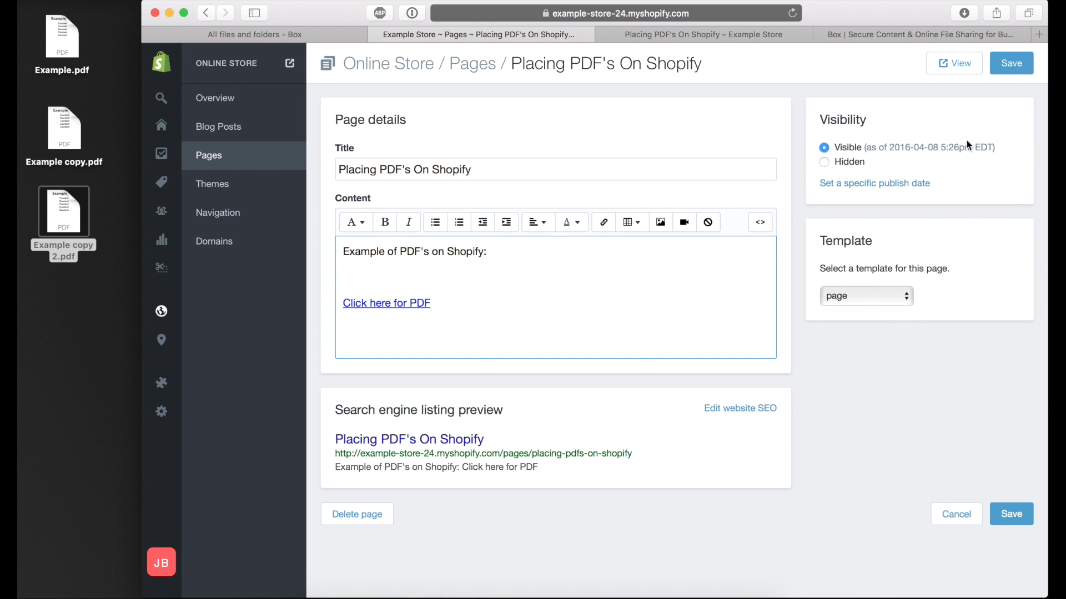
View the live page and open the Example PDF through its 'Click here for PDF' link
{"action": "left_click", "coordinate": [959, 65]}
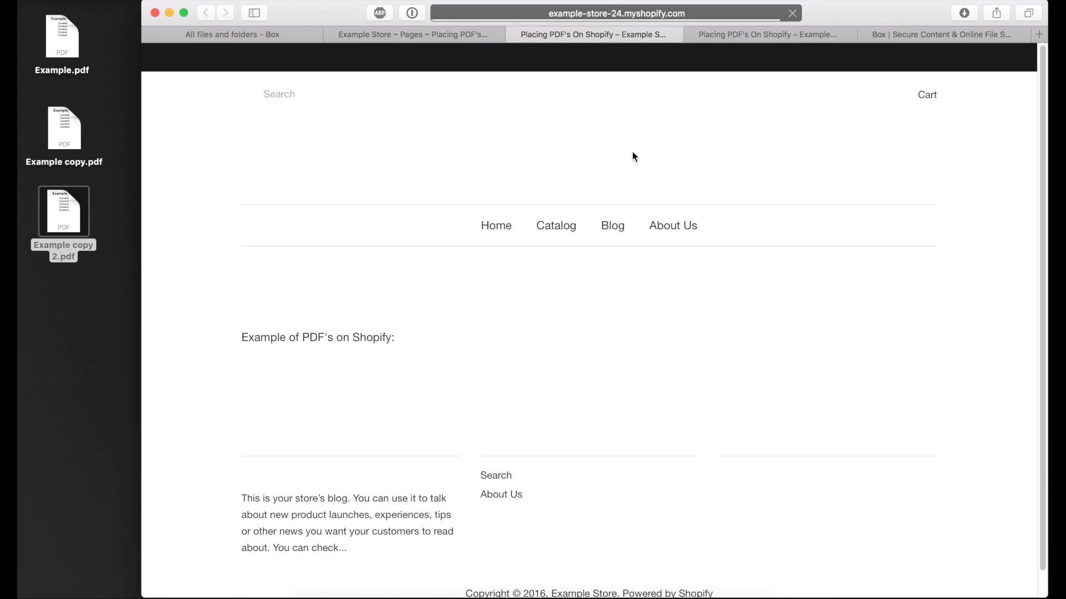
{"action": "left_click", "coordinate": [453, 34]}
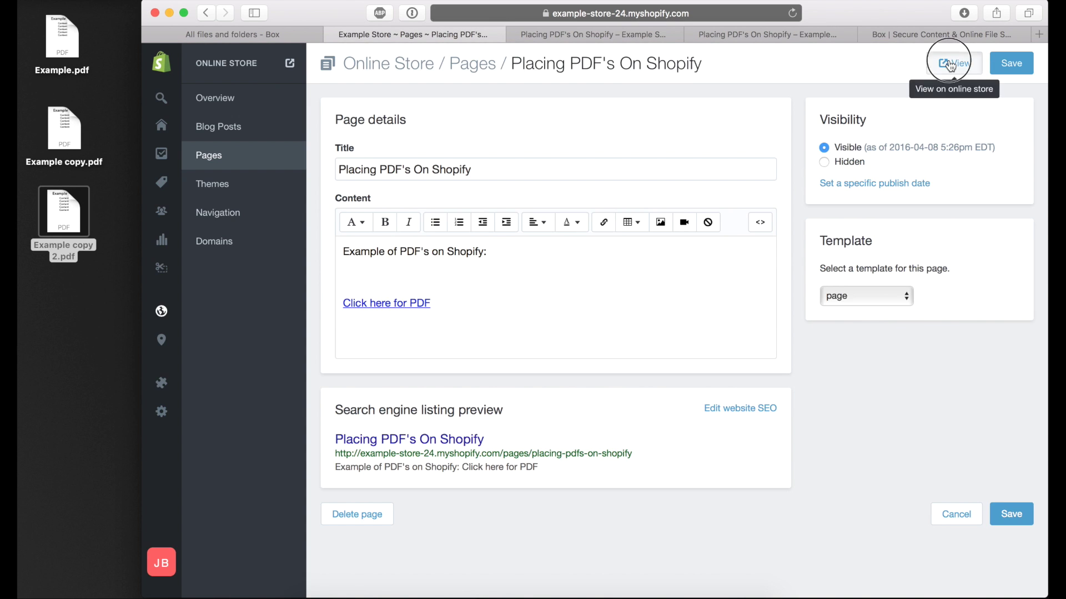
{"action": "left_click", "coordinate": [952, 64]}
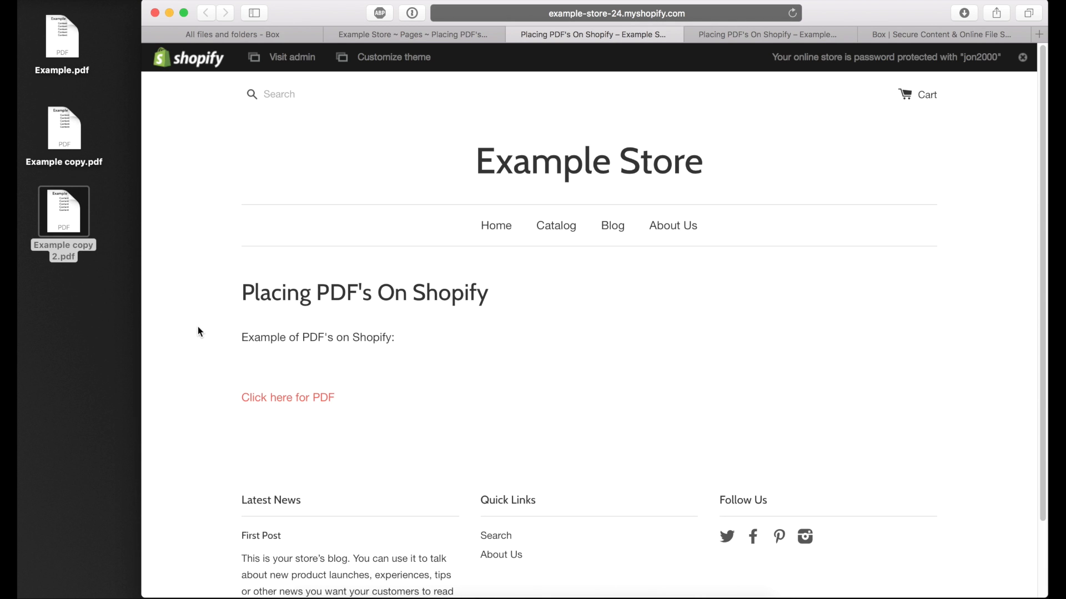
{"action": "scroll", "coordinate": [195, 310], "scroll_direction": "down", "scroll_amount": 1}
{"action": "scroll", "coordinate": [194, 299], "scroll_direction": "down", "scroll_amount": 3}
{"action": "left_click", "coordinate": [295, 312]}
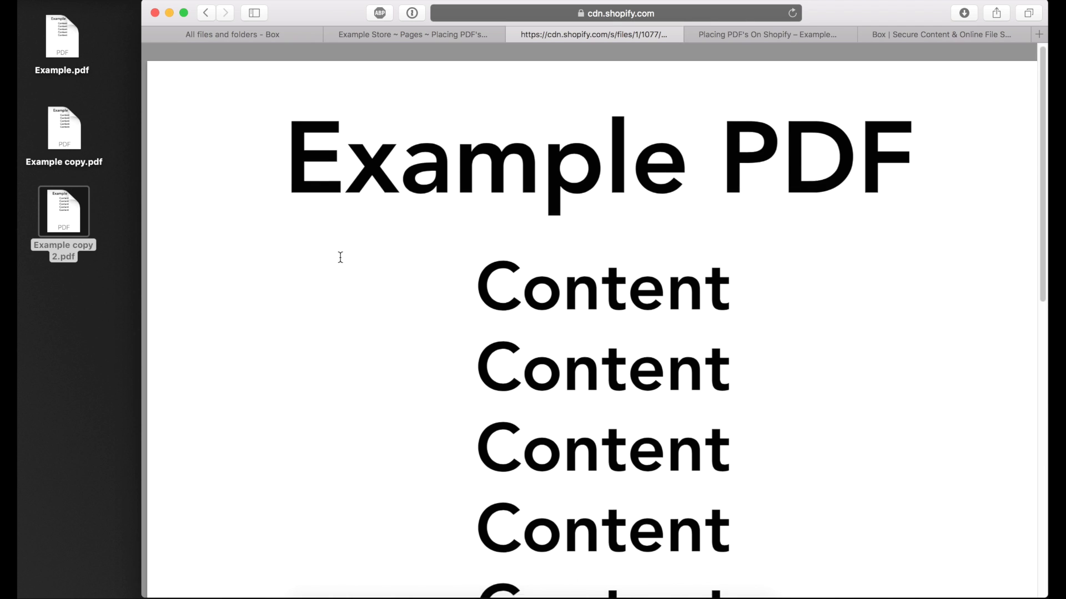
{"action": "scroll", "coordinate": [339, 253], "scroll_direction": "down", "scroll_amount": 5}
{"action": "scroll", "coordinate": [332, 242], "scroll_direction": "down", "scroll_amount": 3}
{"action": "scroll", "coordinate": [332, 242], "scroll_direction": "up", "scroll_amount": 10}
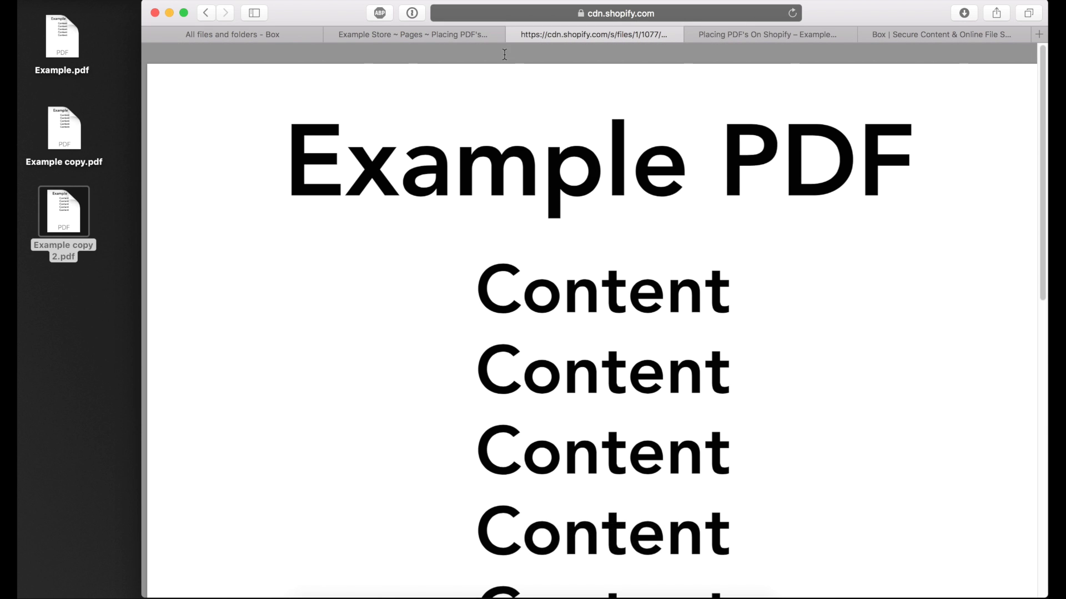
Replace the link with the Example.pdf URL inserted as an image, save, and view the page
{"action": "left_click", "coordinate": [477, 35]}
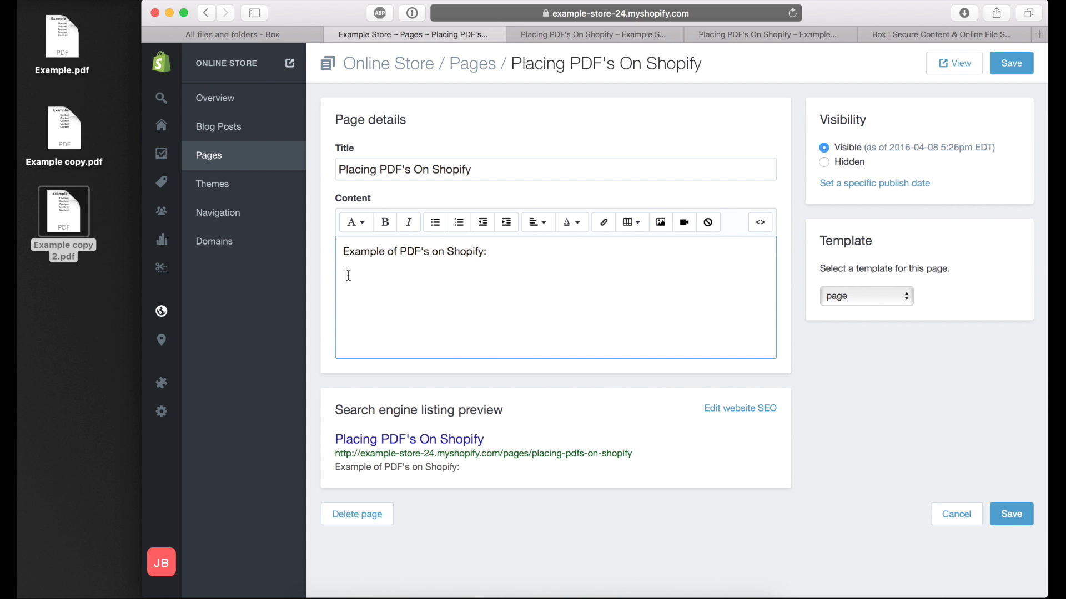
{"action": "left_click", "coordinate": [661, 223]}
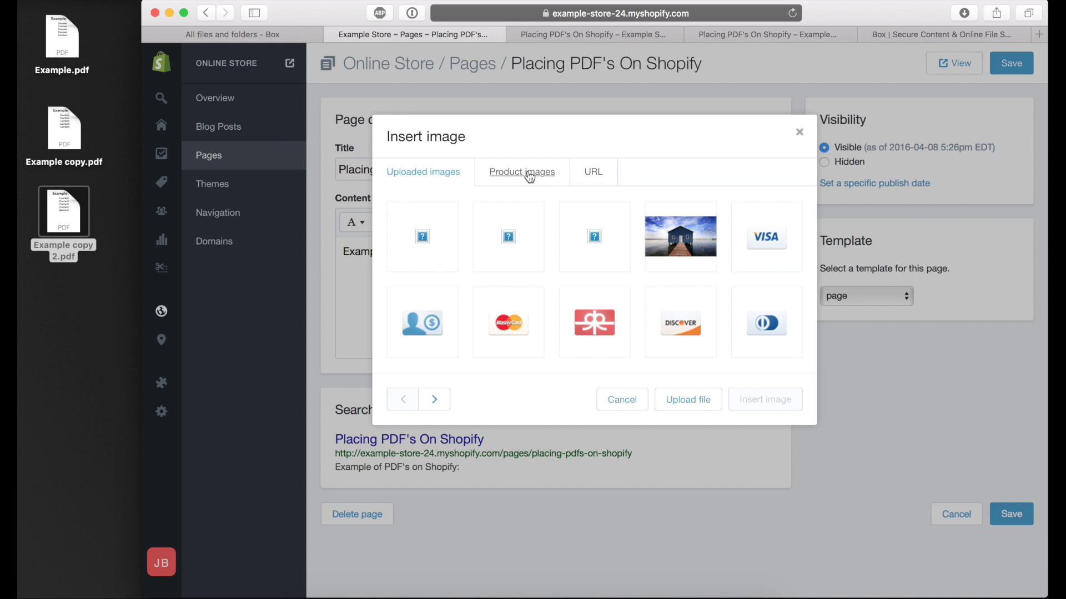
{"action": "left_click", "coordinate": [592, 175]}
{"action": "left_click", "coordinate": [429, 211]}
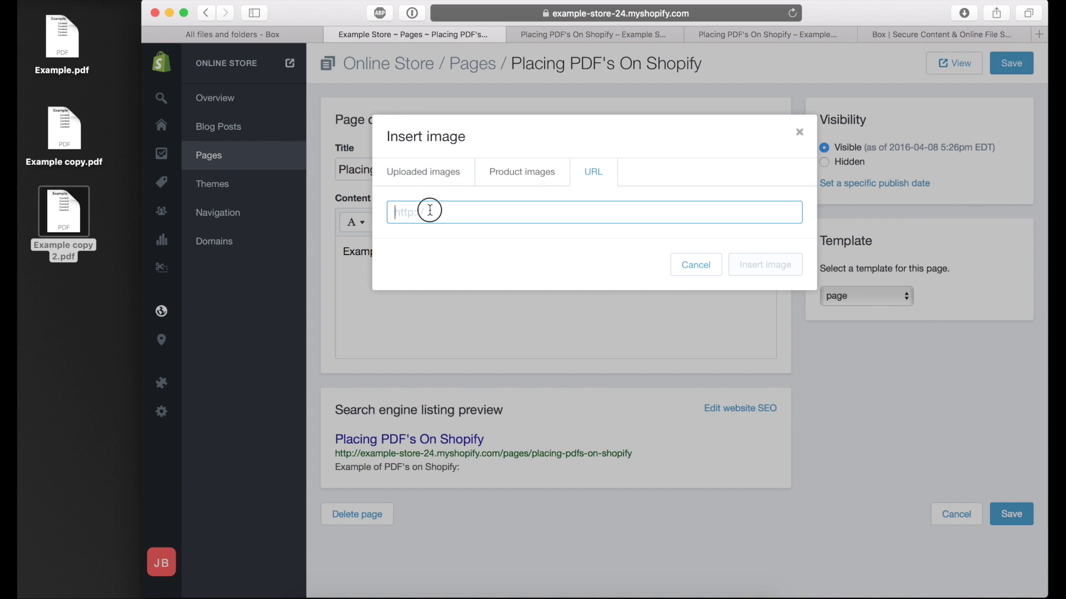
{"action": "key", "text": "super+v"}
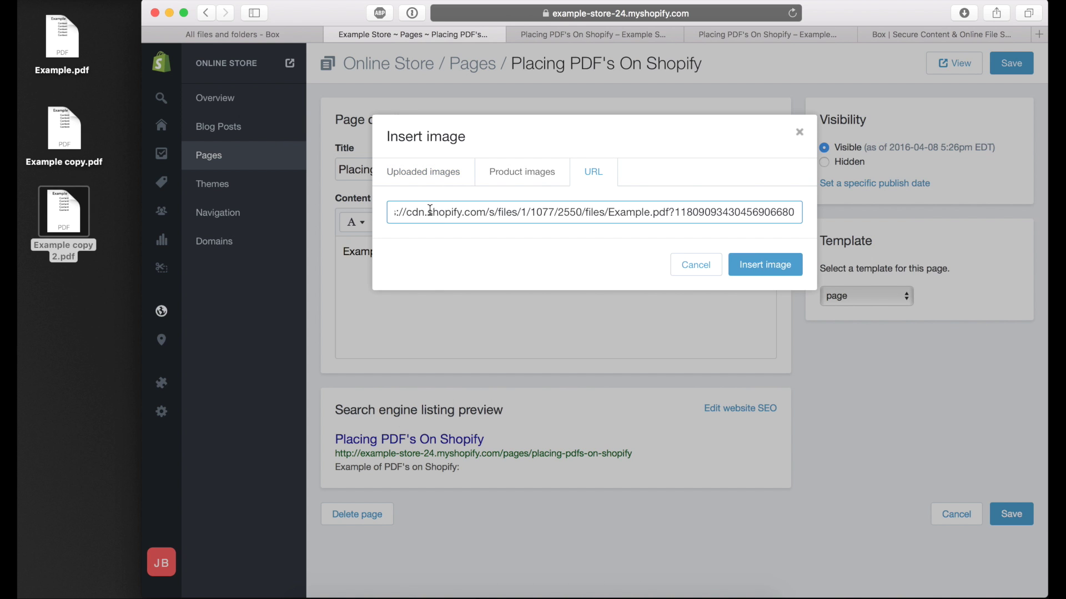
{"action": "left_click", "coordinate": [763, 265]}
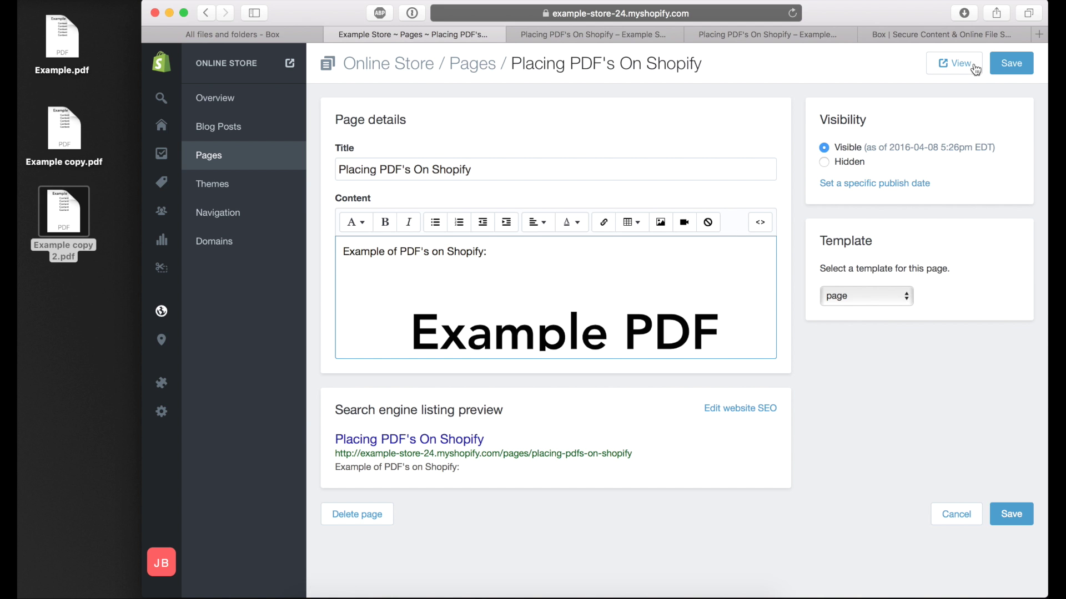
{"action": "left_click", "coordinate": [1011, 63]}
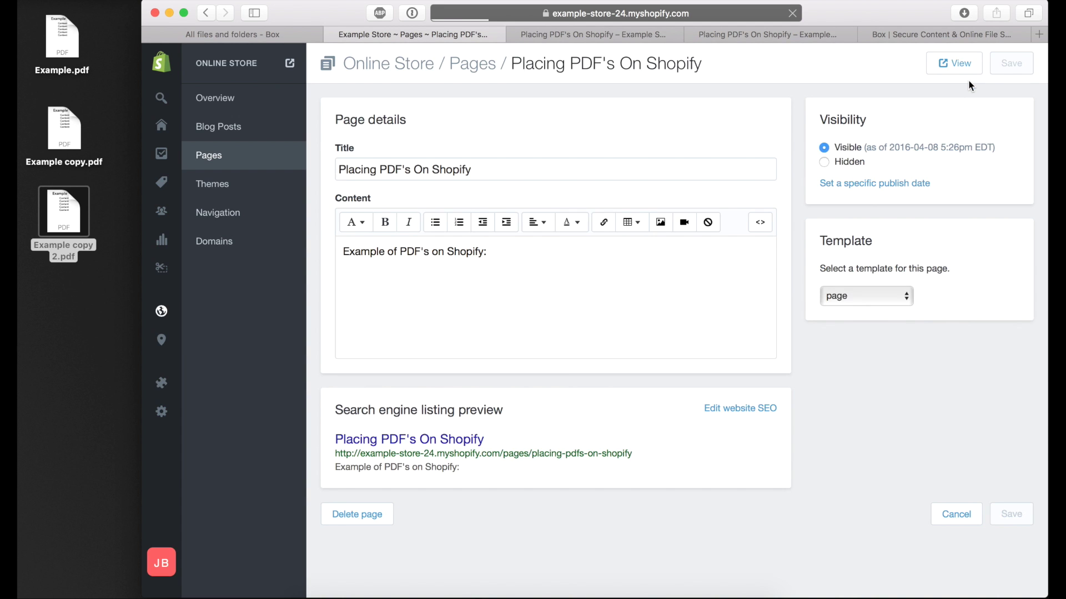
{"action": "left_click", "coordinate": [958, 64]}
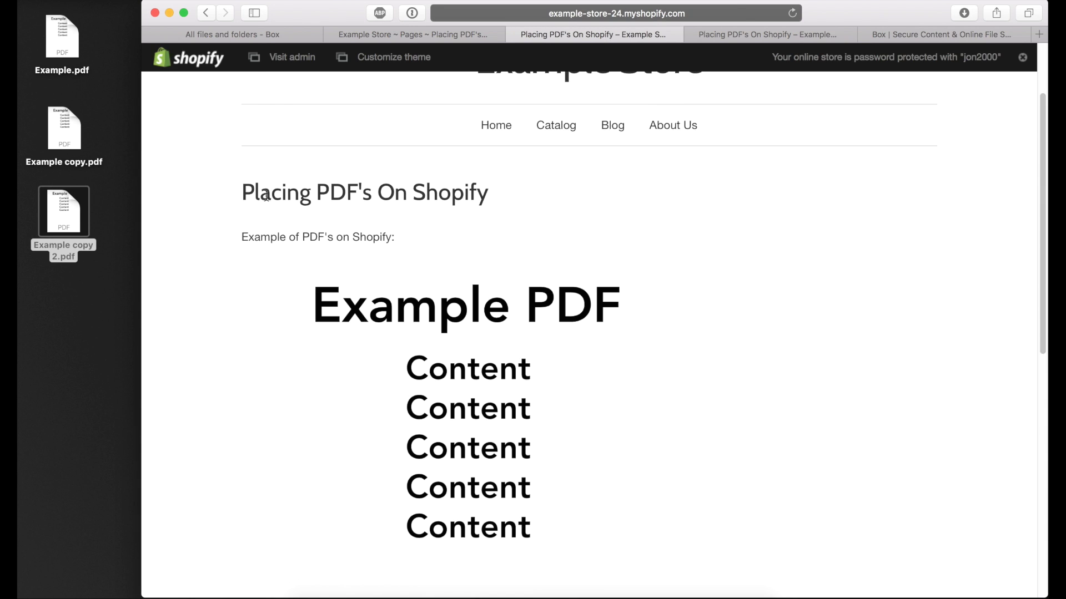
Scroll the live page to inspect the embedded Example PDF, then switch to the Box tab
{"action": "scroll", "coordinate": [267, 199], "scroll_direction": "down", "scroll_amount": 3}
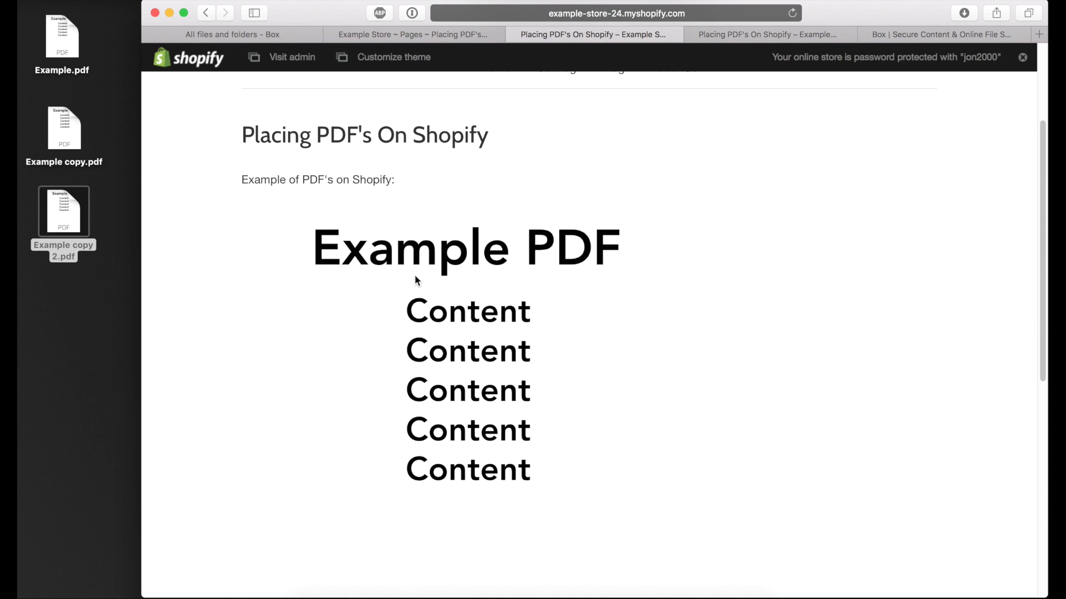
{"action": "scroll", "coordinate": [415, 274], "scroll_direction": "up", "scroll_amount": 3}
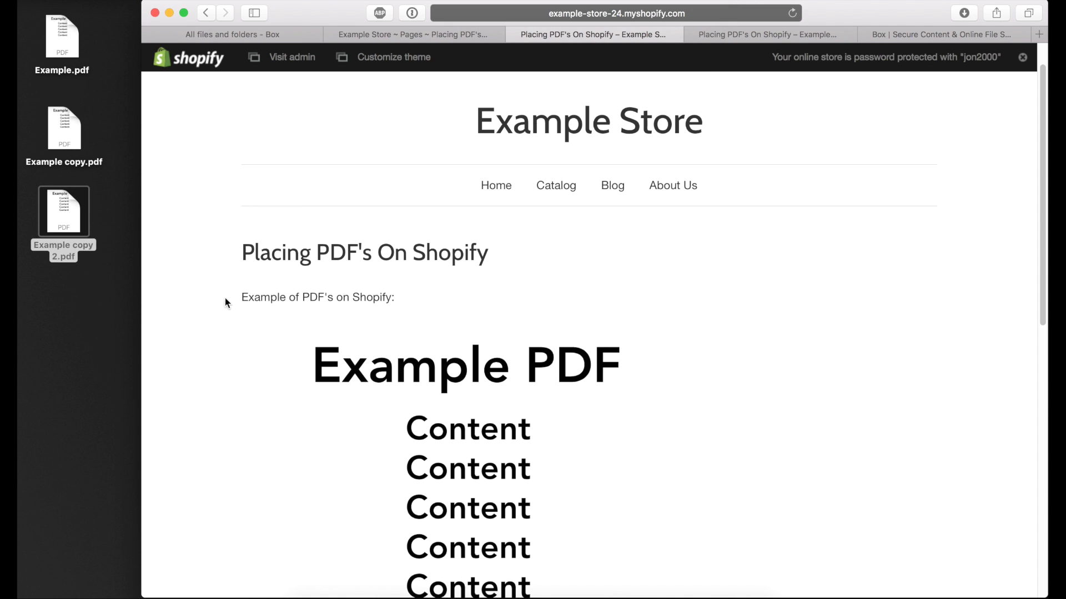
{"action": "scroll", "coordinate": [492, 269], "scroll_direction": "down", "scroll_amount": 1}
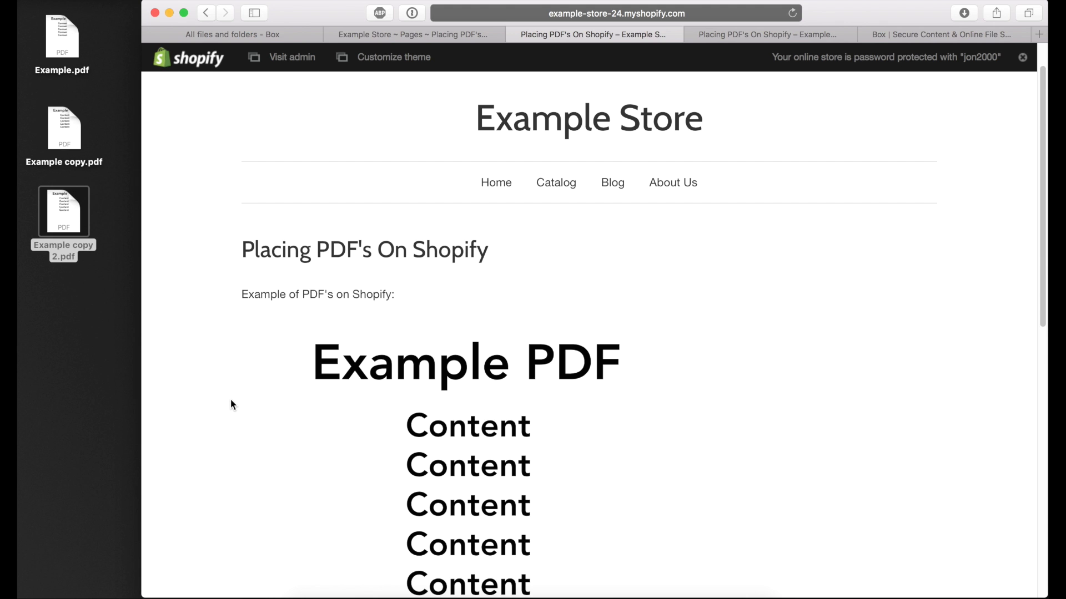
{"action": "scroll", "coordinate": [352, 321], "scroll_direction": "down", "scroll_amount": 5}
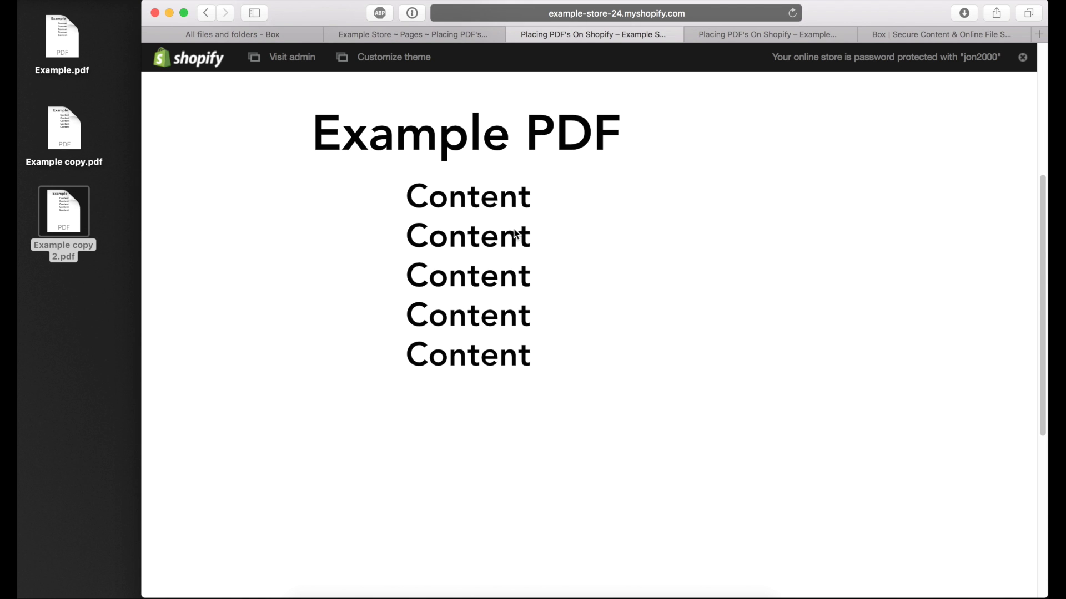
{"action": "scroll", "coordinate": [355, 302], "scroll_direction": "down", "scroll_amount": 4}
{"action": "scroll", "coordinate": [353, 304], "scroll_direction": "up", "scroll_amount": 6}
{"action": "scroll", "coordinate": [353, 308], "scroll_direction": "up", "scroll_amount": 3}
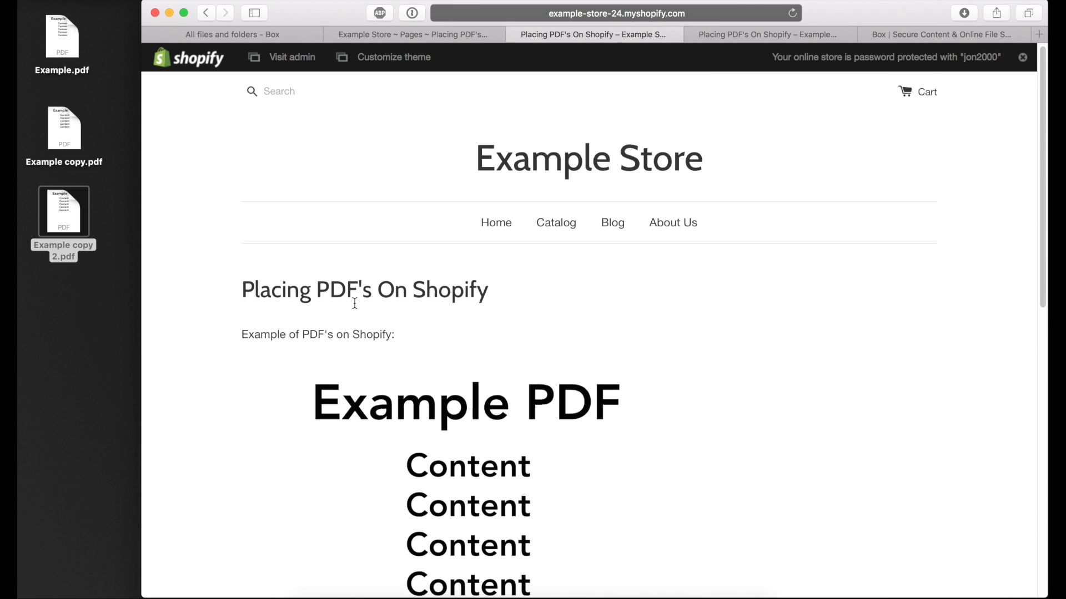
{"action": "scroll", "coordinate": [352, 302], "scroll_direction": "down", "scroll_amount": 2}
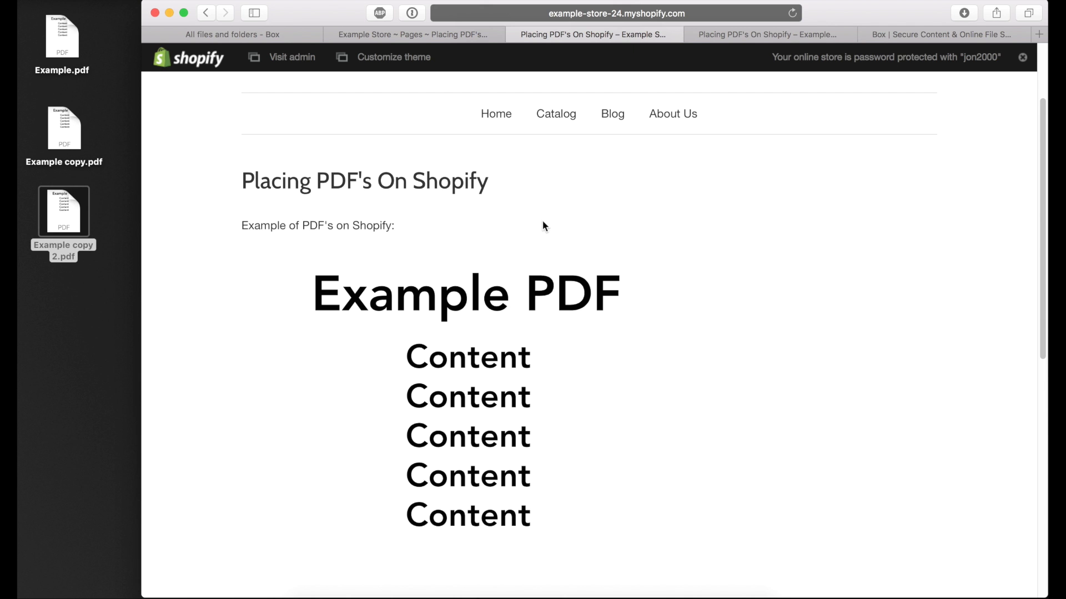
{"action": "left_click", "coordinate": [948, 37]}
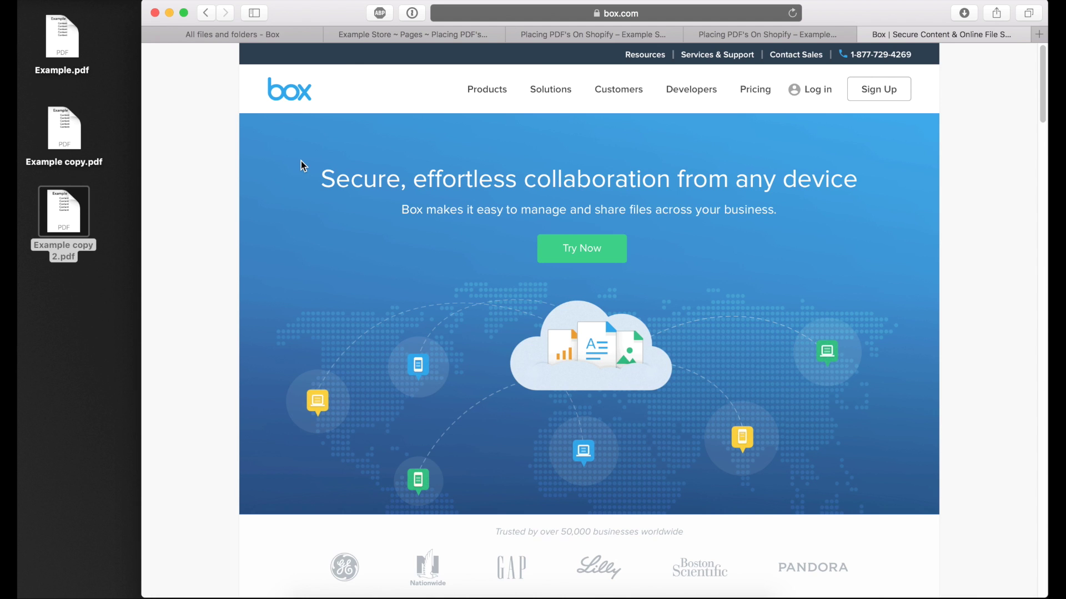
Switch to the 'All files and folders - Box' tab showing the app.box.com file list
{"action": "left_click", "coordinate": [288, 36]}
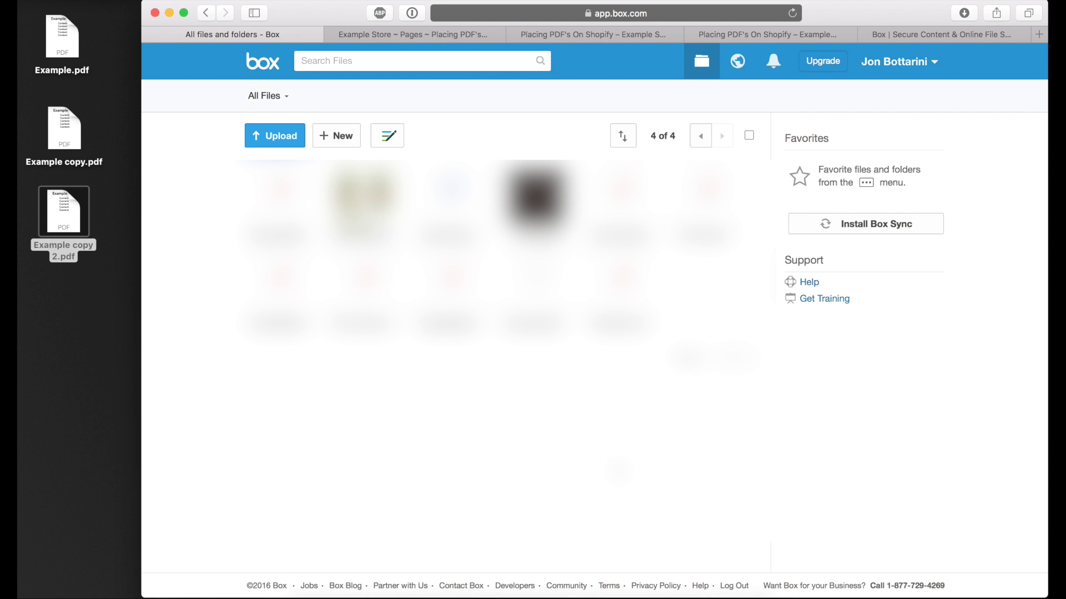
Create a private Box folder named 'Test Folder'
{"action": "left_click", "coordinate": [337, 136]}
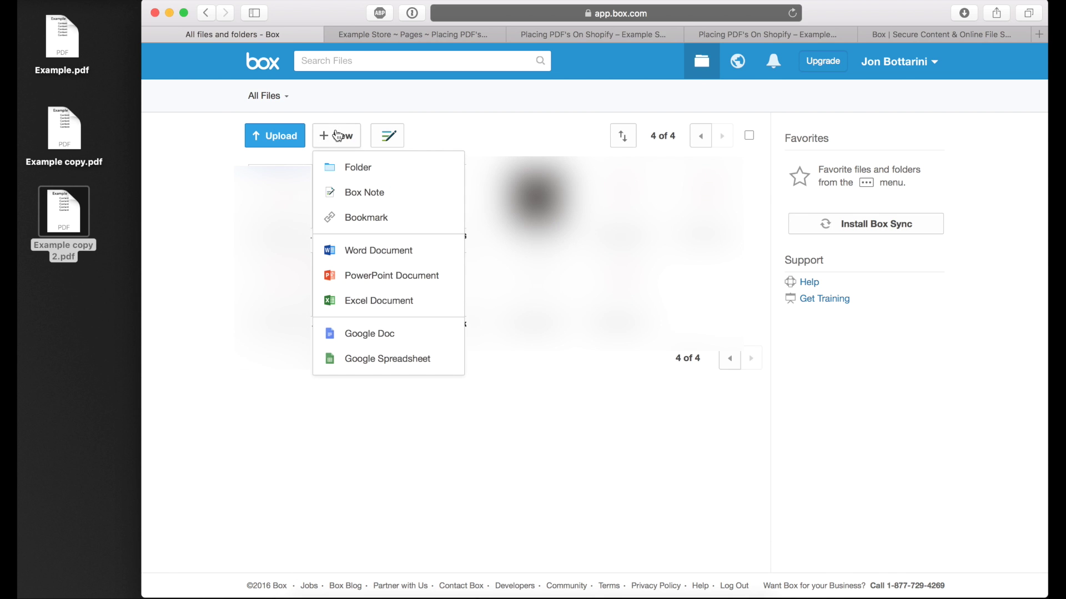
{"action": "left_click", "coordinate": [364, 170]}
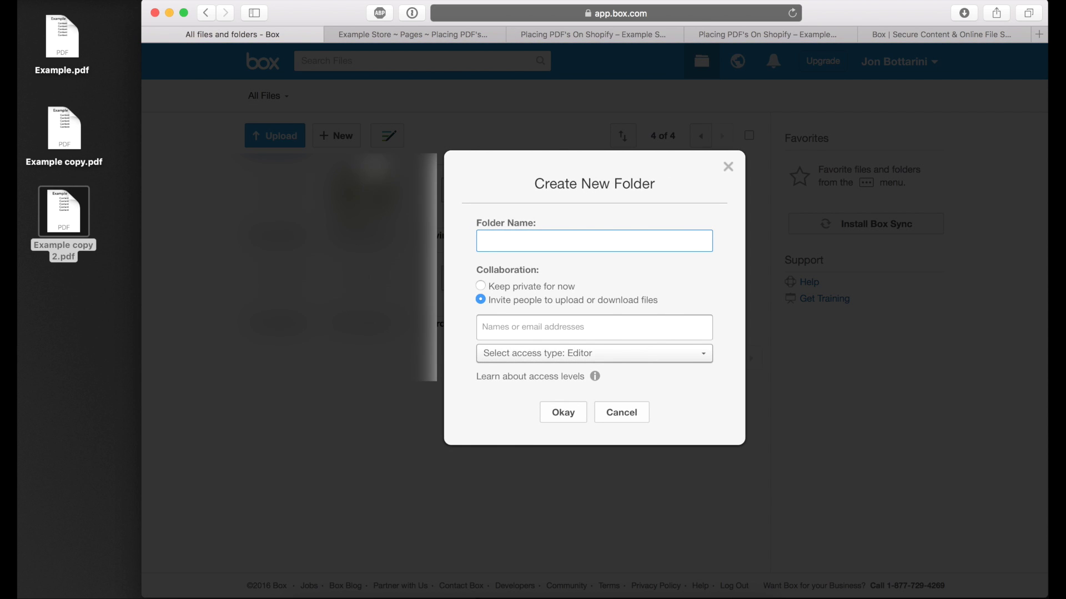
{"action": "left_click", "coordinate": [482, 286]}
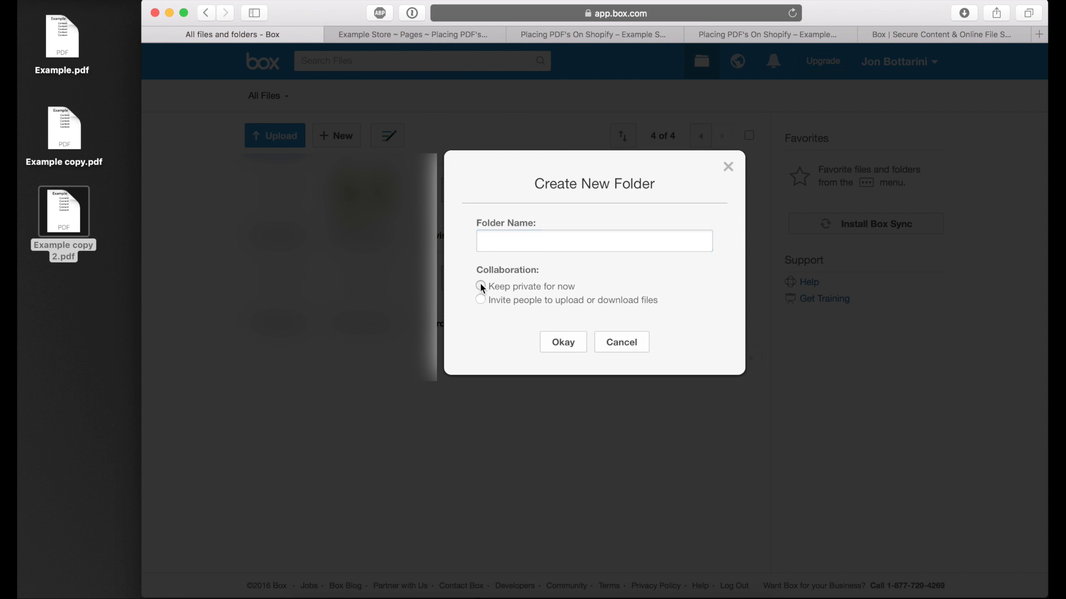
{"action": "left_click", "coordinate": [508, 230]}
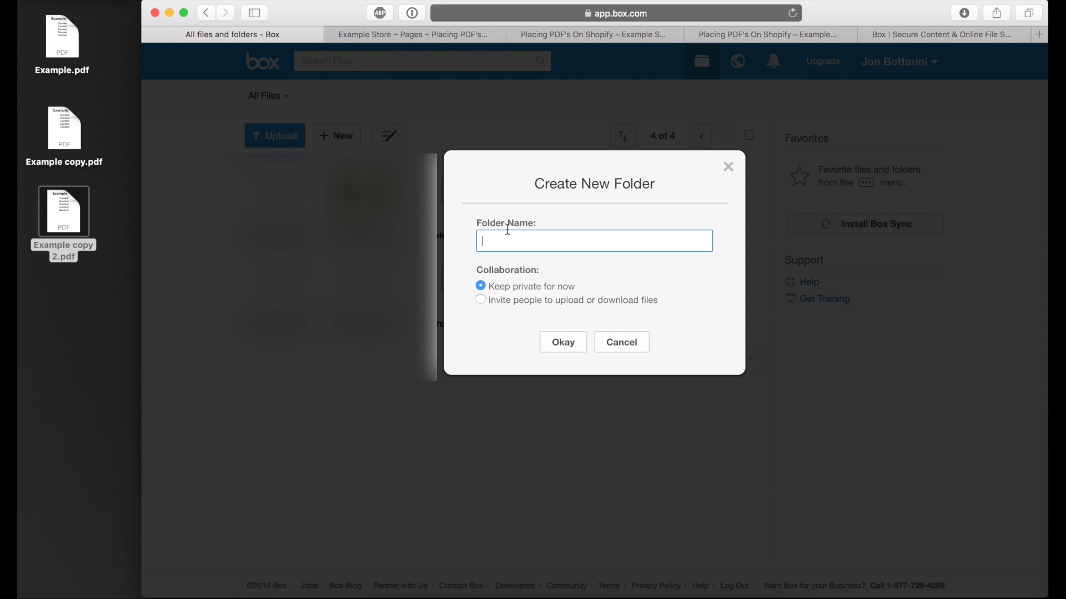
{"action": "type", "text": "Test Folder"}
{"action": "left_click", "coordinate": [552, 350]}
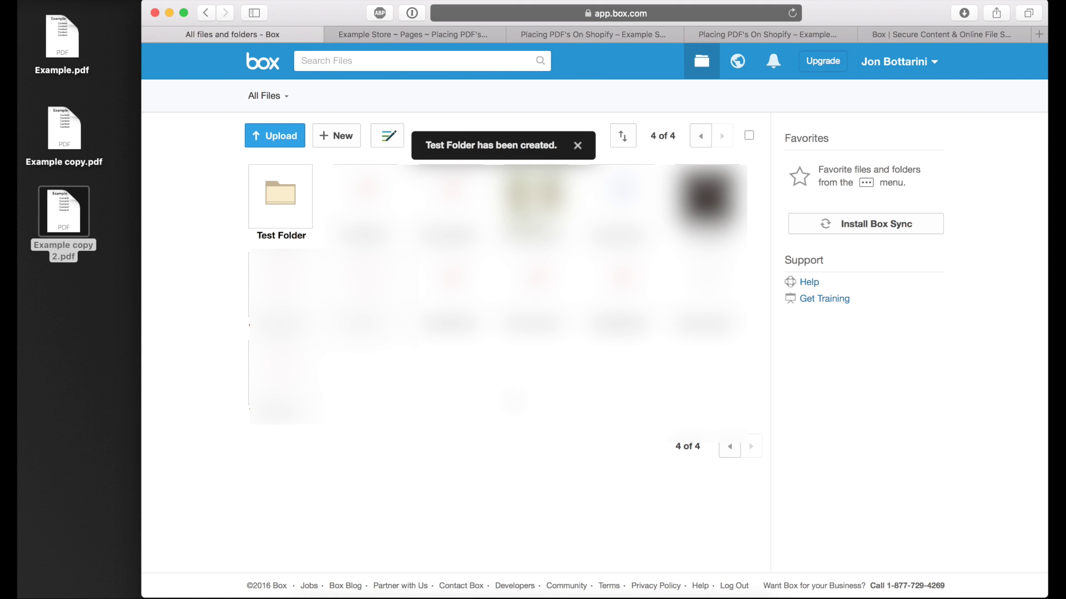
Open Test Folder and upload the three desktop example PDFs into it
{"action": "left_click", "coordinate": [284, 200]}
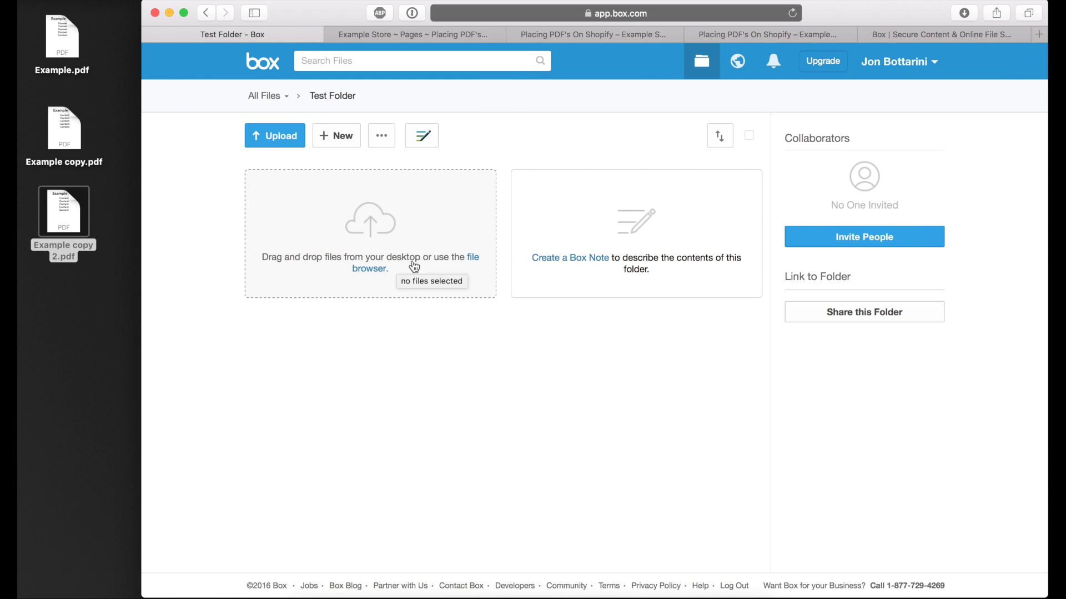
{"action": "left_click_drag", "start_coordinate": [67, 339], "coordinate": [424, 232]}
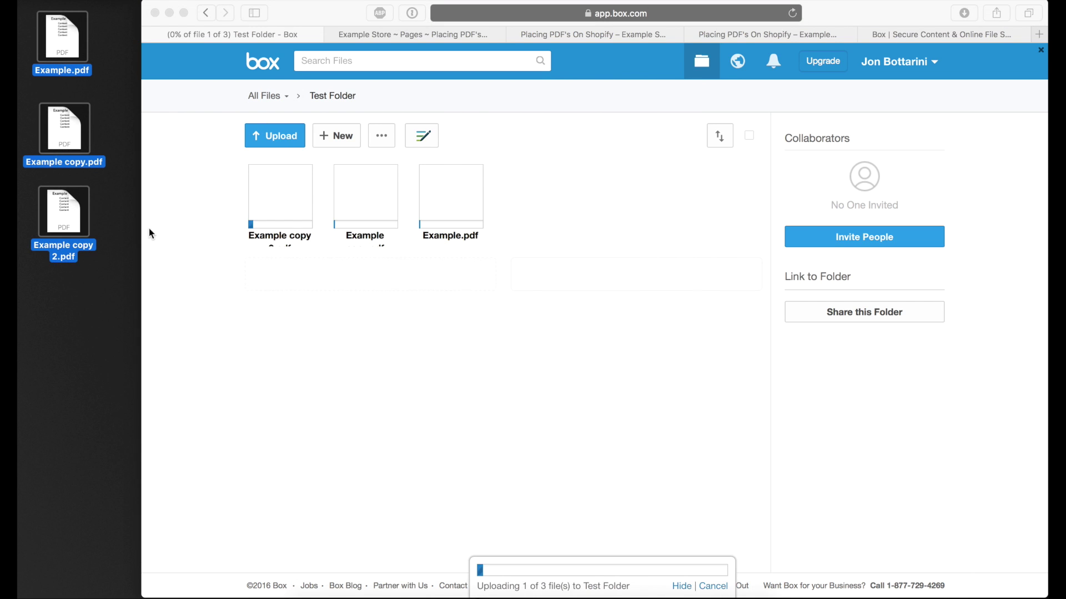
{"action": "left_click", "coordinate": [525, 174]}
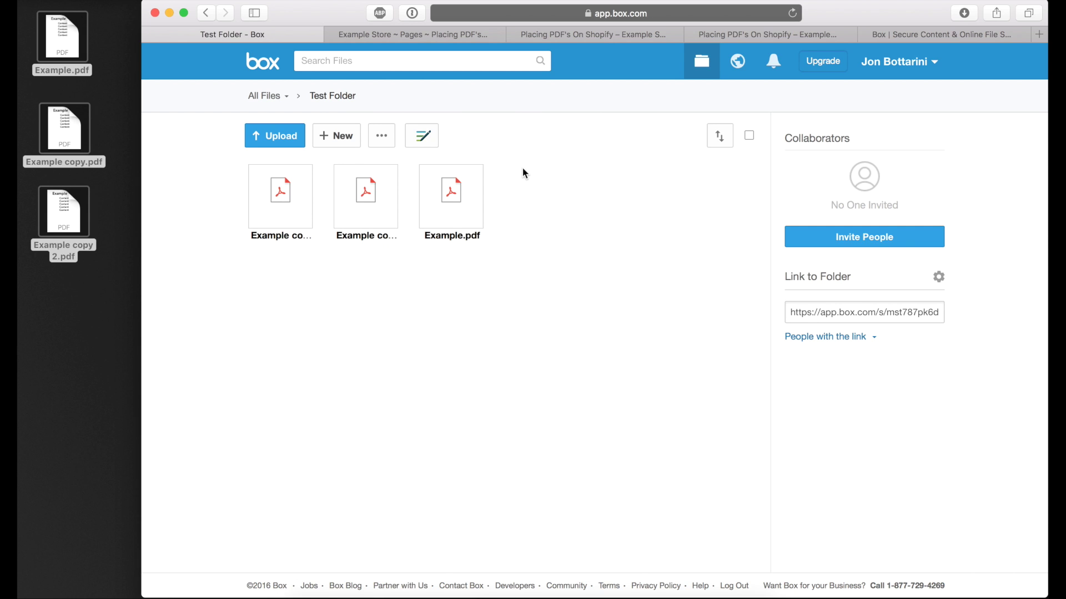
{"action": "left_click", "coordinate": [383, 145]}
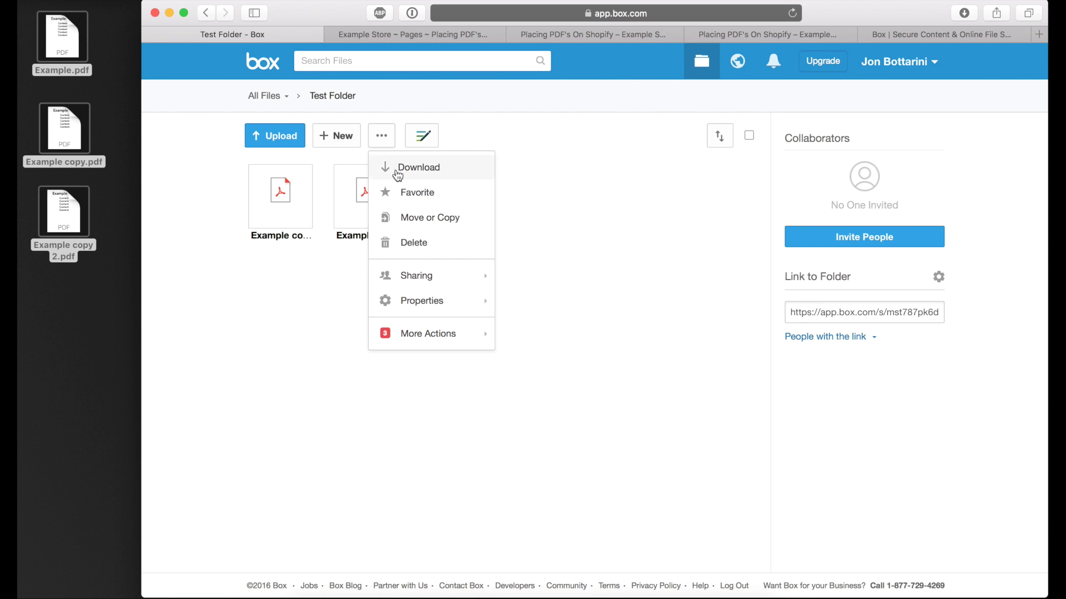
Preview Test Folder's list-view embed widget and copy its iframe embed code
{"action": "mouse_move", "coordinate": [424, 276]}
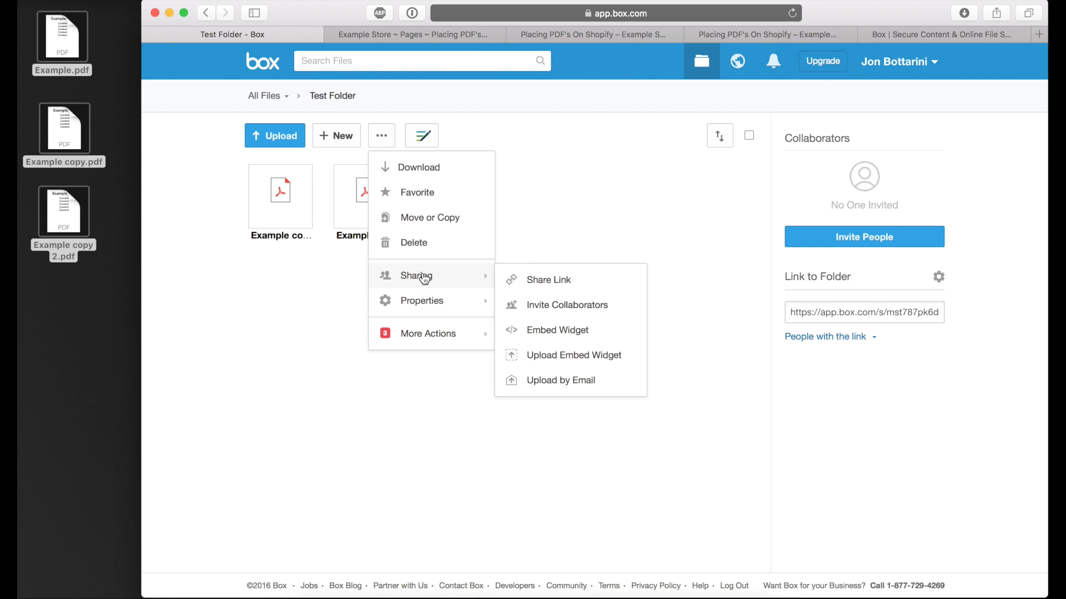
{"action": "left_click", "coordinate": [564, 333]}
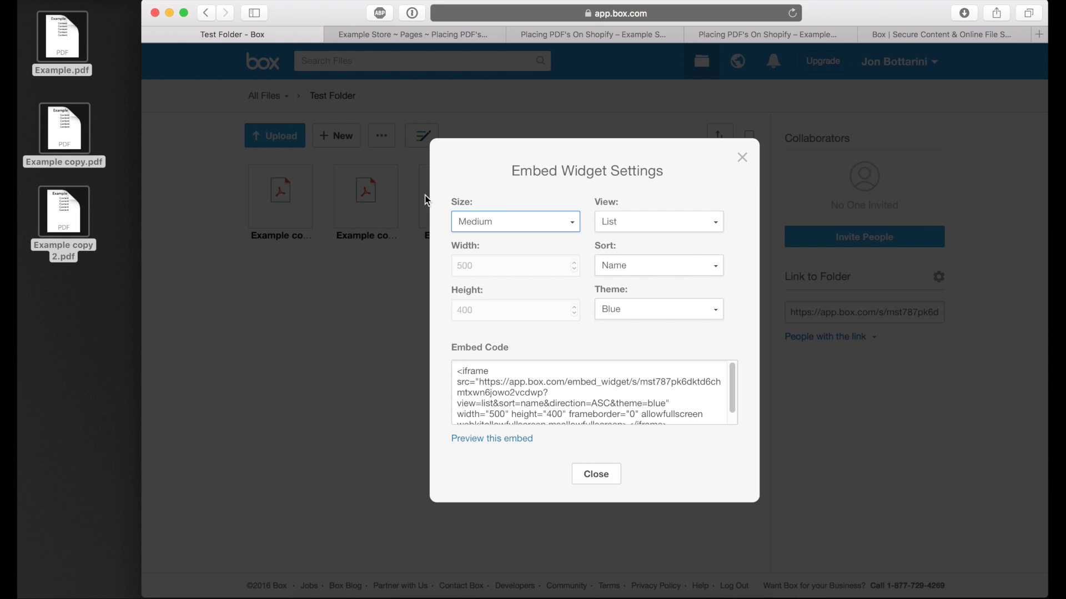
{"action": "left_click", "coordinate": [493, 439]}
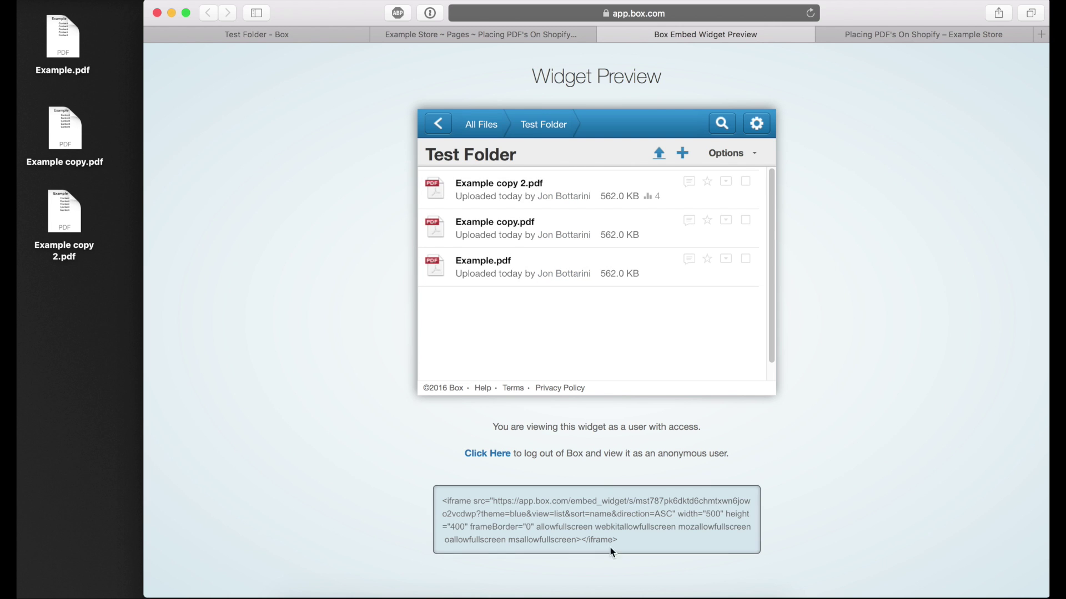
{"action": "left_click_drag", "start_coordinate": [615, 540], "coordinate": [441, 499]}
{"action": "right_click", "coordinate": [486, 503]}
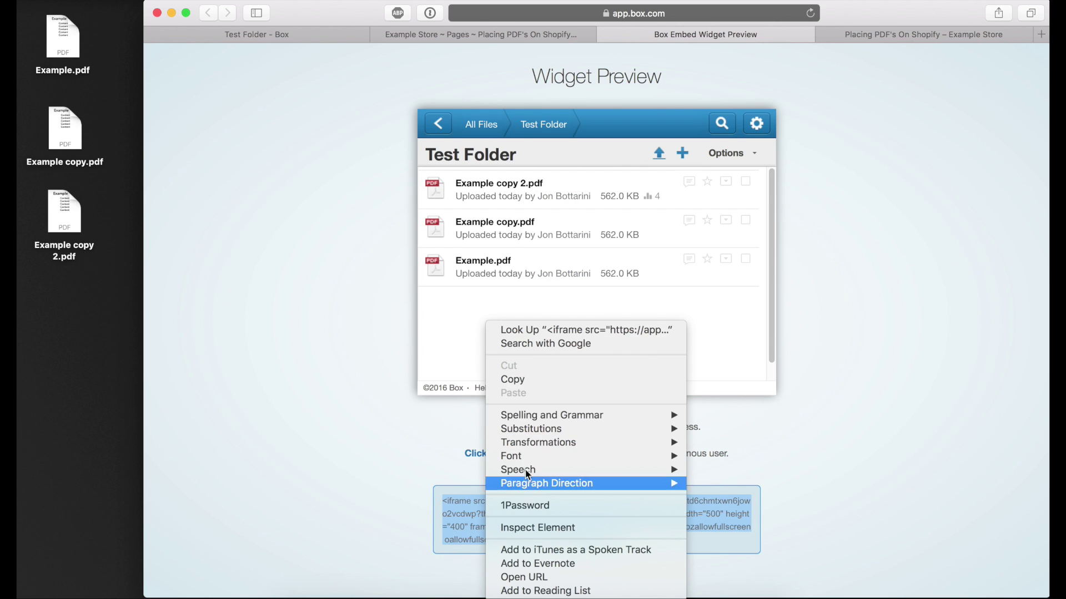
{"action": "left_click", "coordinate": [515, 379]}
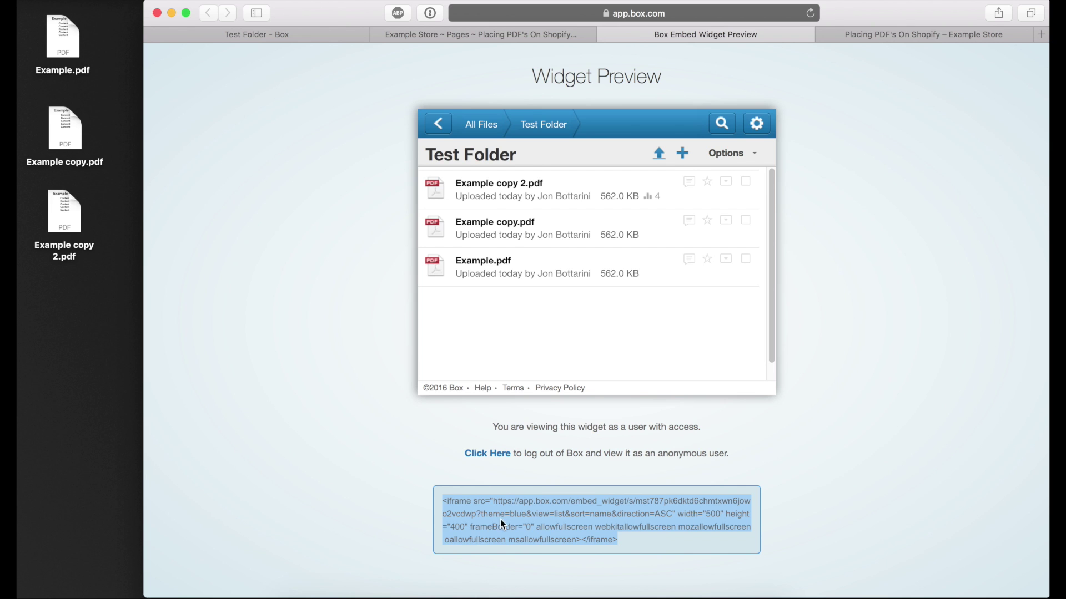
Paste the Box iframe embed code in HTML view on a new line below the intro paragraph
{"action": "left_click", "coordinate": [541, 38]}
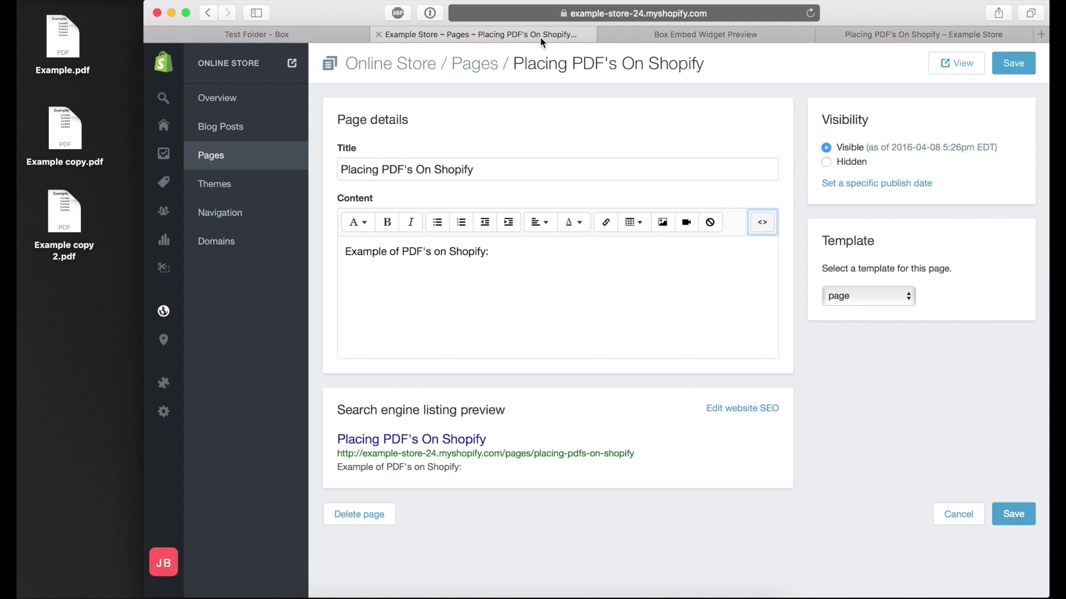
{"action": "left_click", "coordinate": [509, 276]}
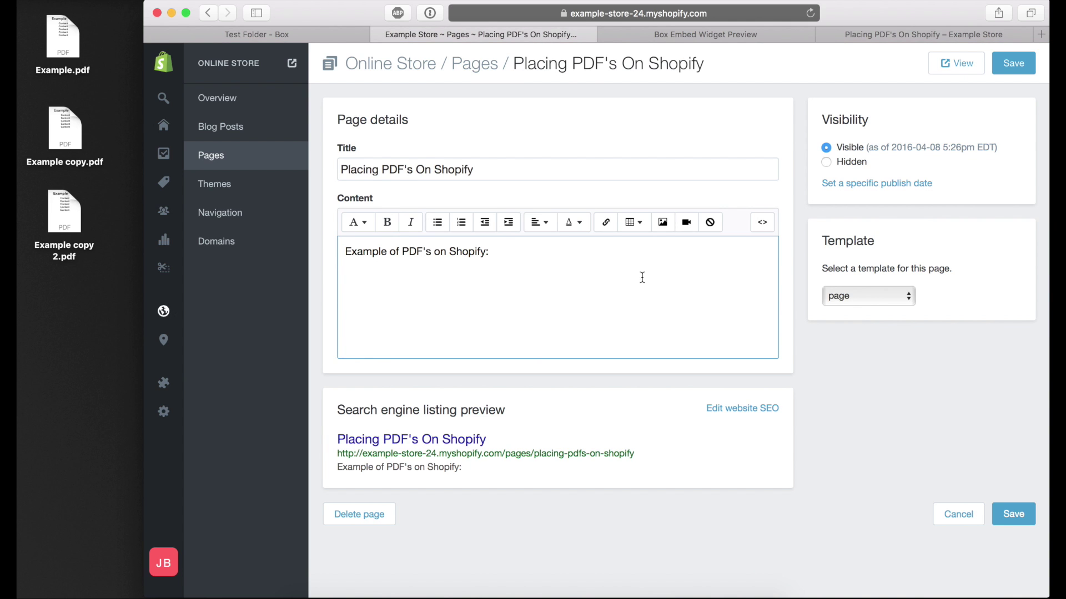
{"action": "left_click", "coordinate": [768, 223]}
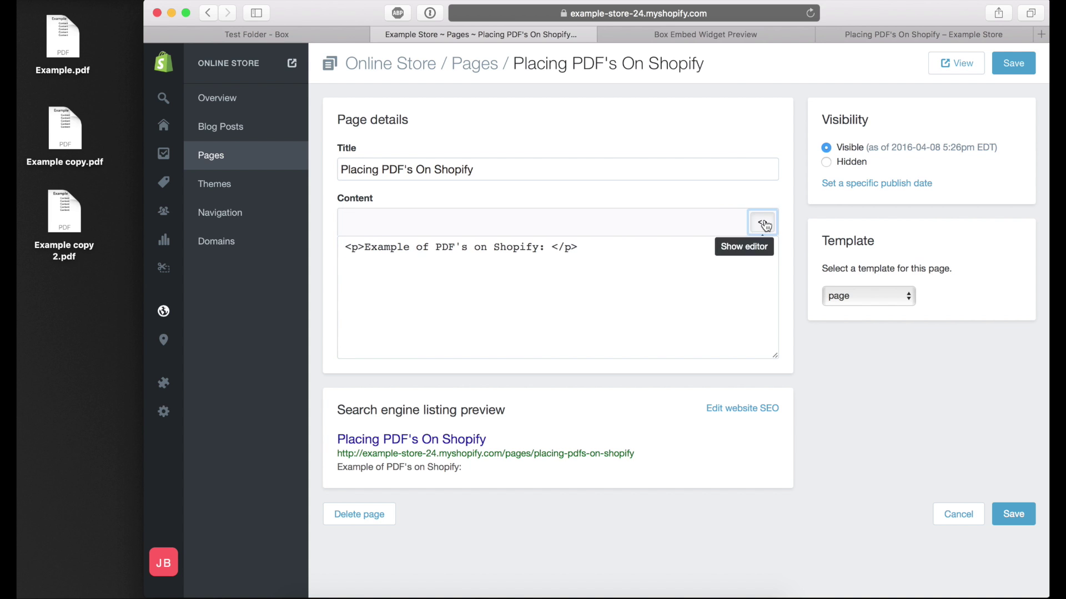
{"action": "left_click", "coordinate": [616, 251]}
{"action": "key", "text": "Return"}
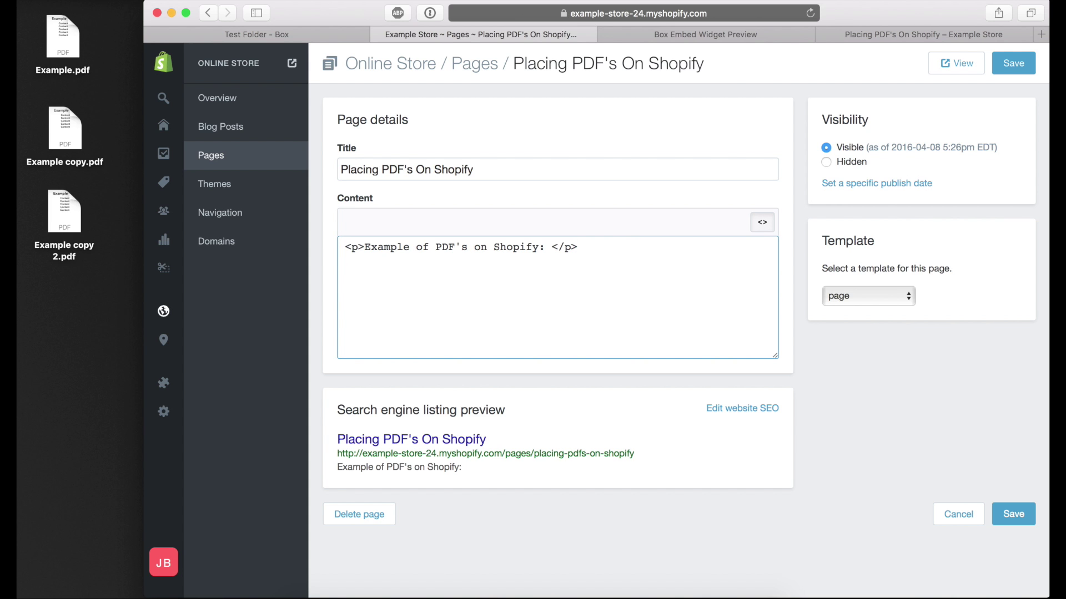
{"action": "key", "text": "super+v"}
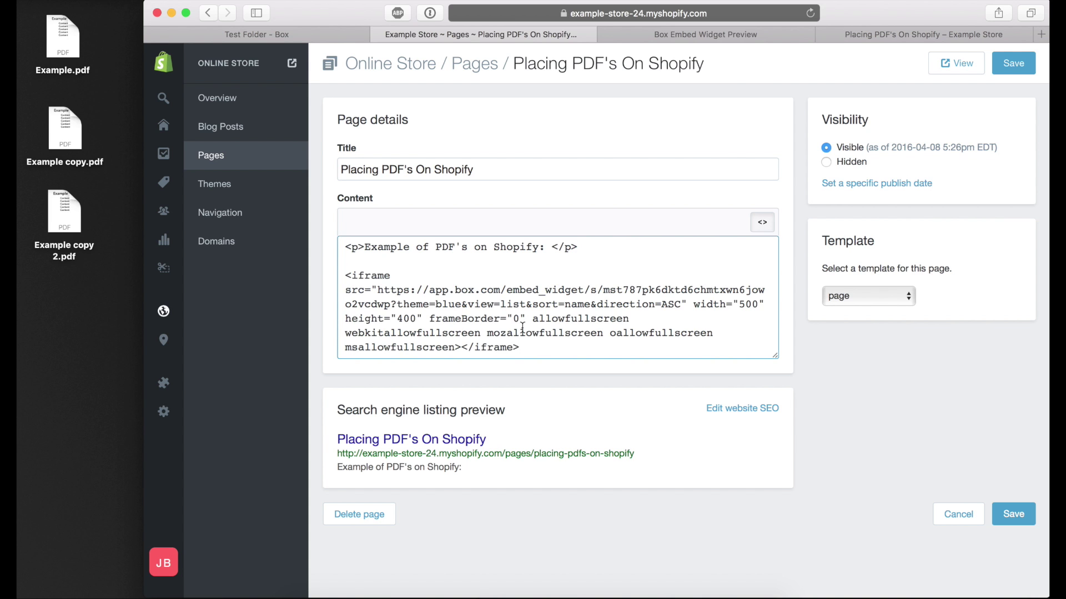
Save the page and view it live on the storefront
{"action": "left_click", "coordinate": [1013, 65]}
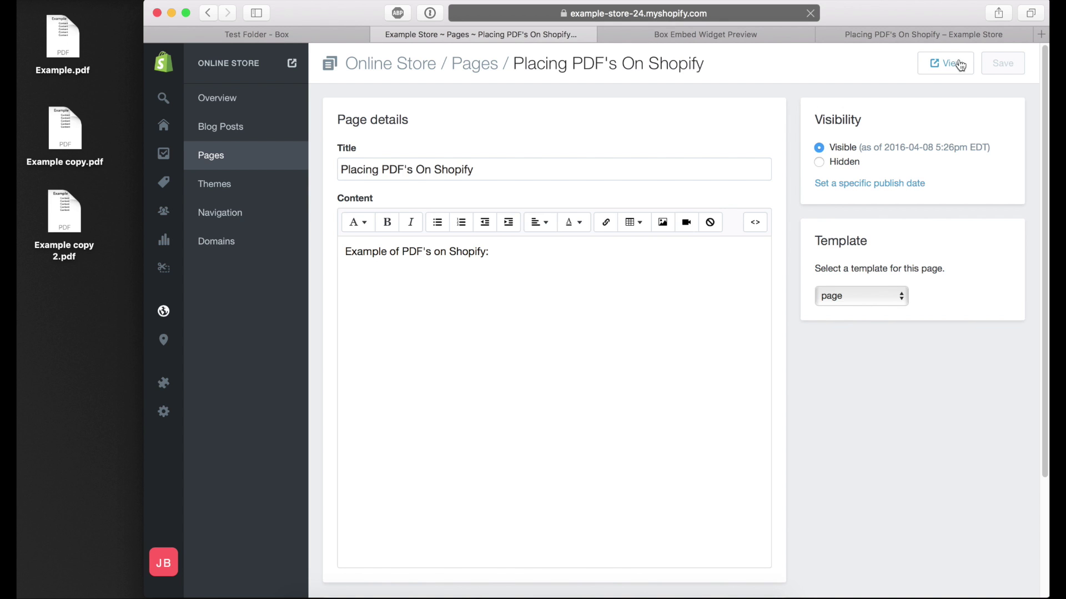
{"action": "left_click", "coordinate": [956, 64]}
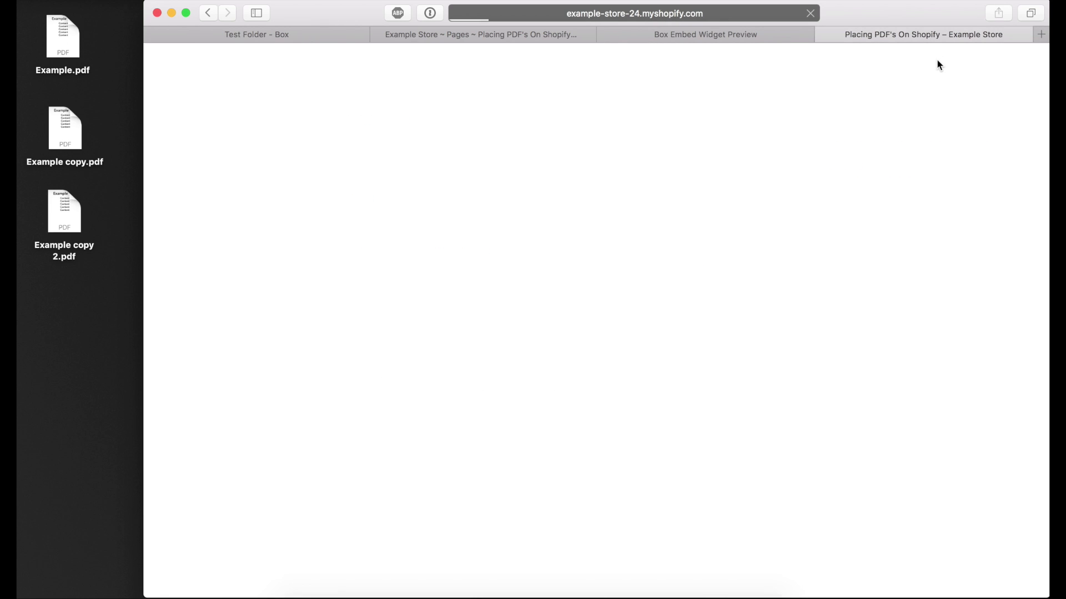
{"action": "scroll", "coordinate": [212, 257], "scroll_direction": "down", "scroll_amount": 5}
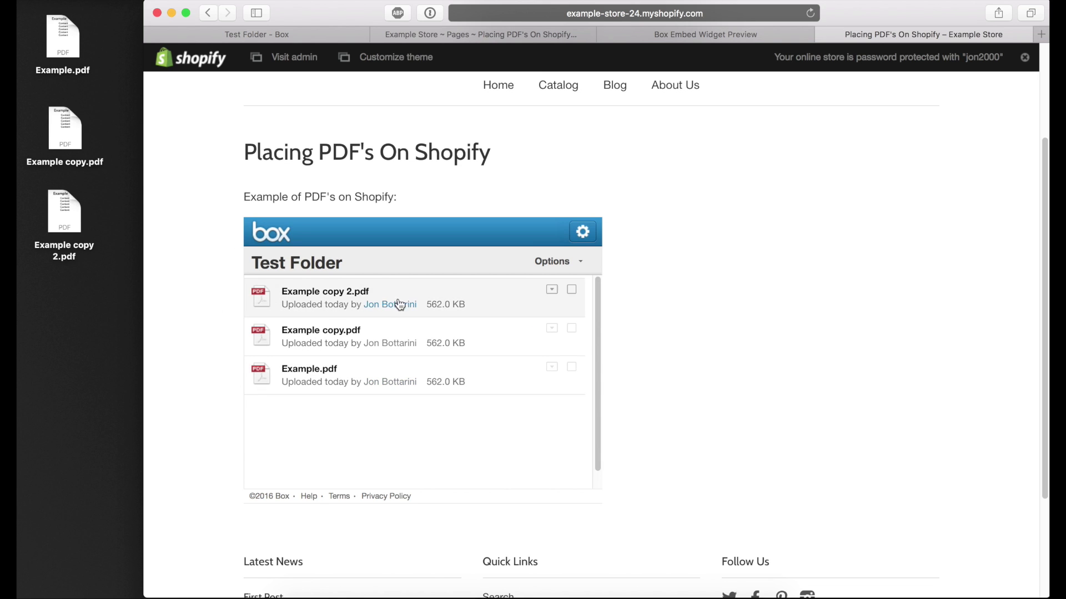
Preview Example copy 2.pdf in the embedded Box widget, then return to the file list
{"action": "left_click", "coordinate": [341, 293]}
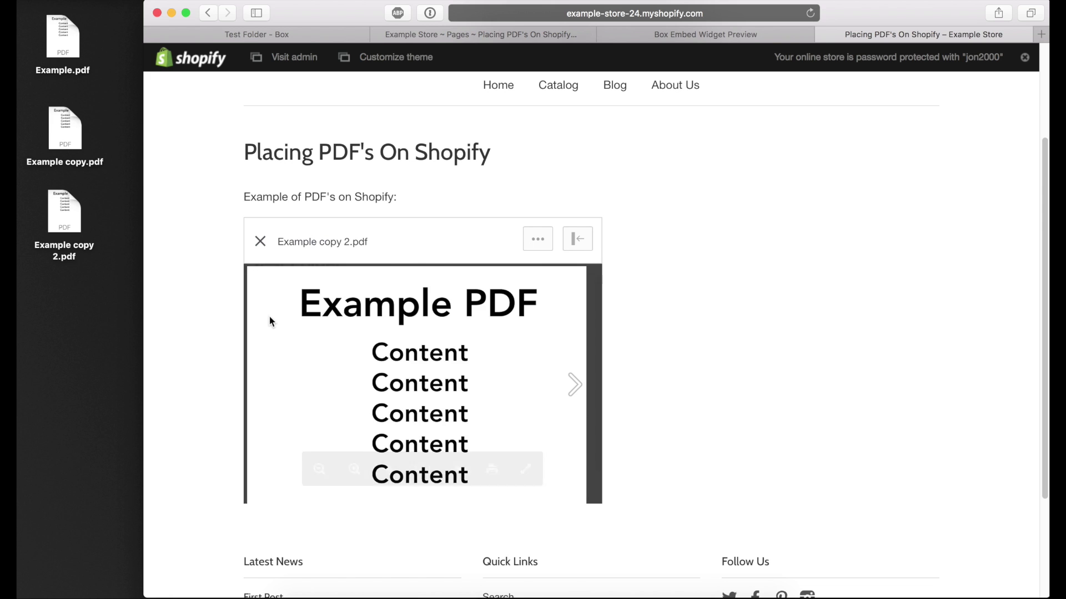
{"action": "scroll", "coordinate": [270, 321], "scroll_direction": "down", "scroll_amount": 3}
{"action": "scroll", "coordinate": [309, 331], "scroll_direction": "up", "scroll_amount": 6}
{"action": "left_click", "coordinate": [259, 383]}
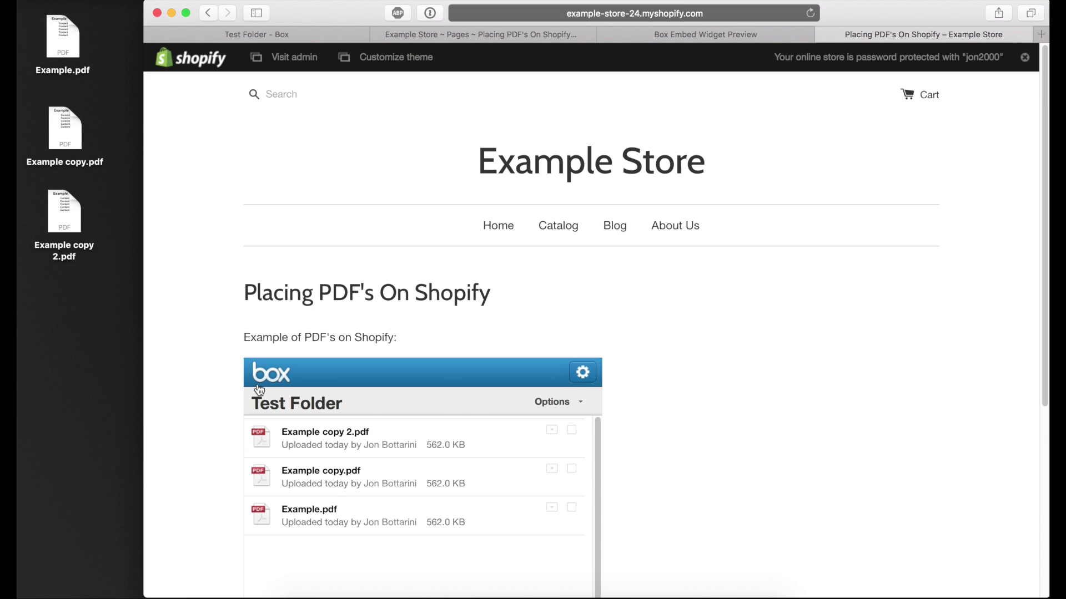
Check the Download option for Example copy 2.pdf in its row dropdown, then dismiss it
{"action": "left_click", "coordinate": [552, 430]}
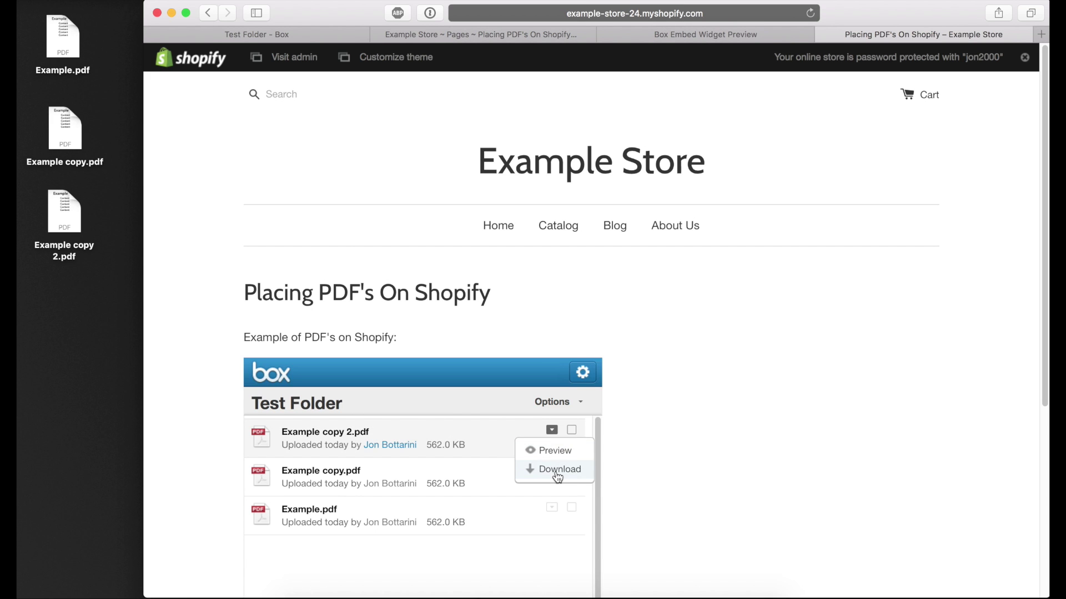
{"action": "scroll", "coordinate": [645, 435], "scroll_direction": "down", "scroll_amount": 4}
{"action": "left_click", "coordinate": [493, 364]}
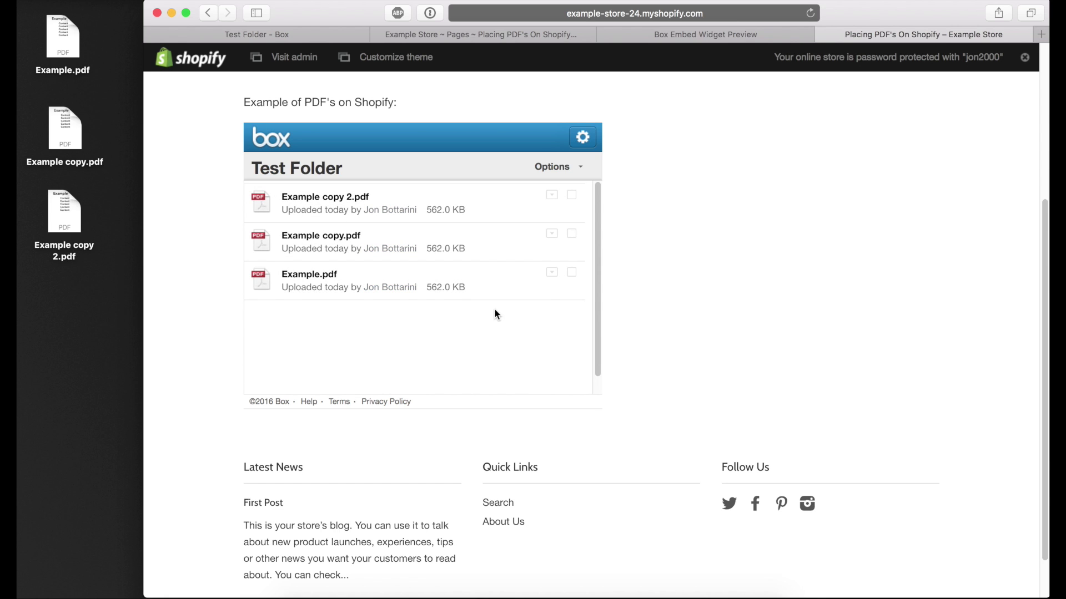
{"action": "scroll", "coordinate": [674, 358], "scroll_direction": "up", "scroll_amount": 2}
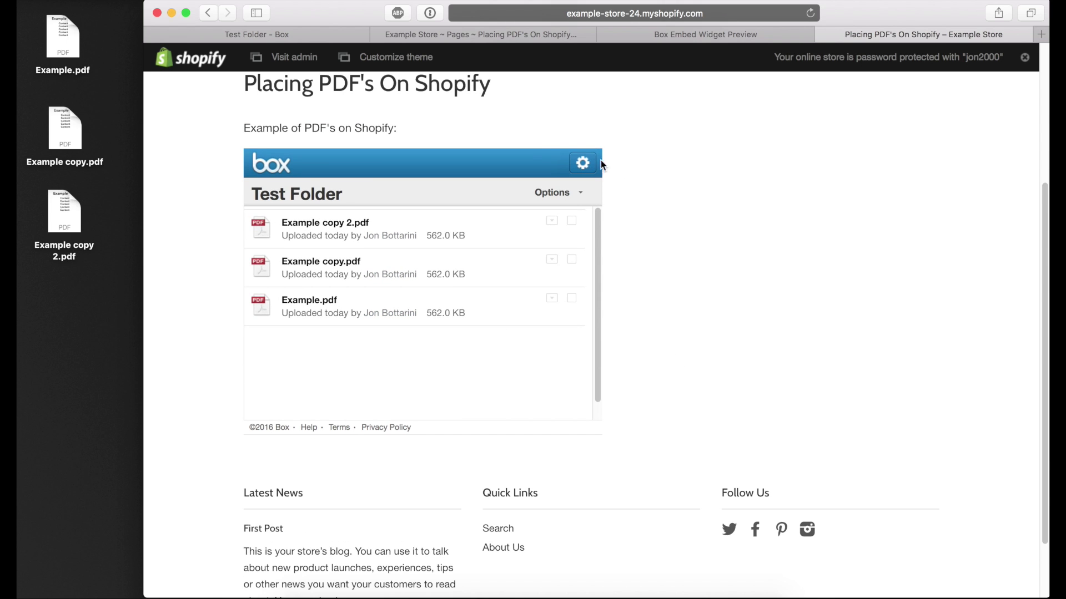